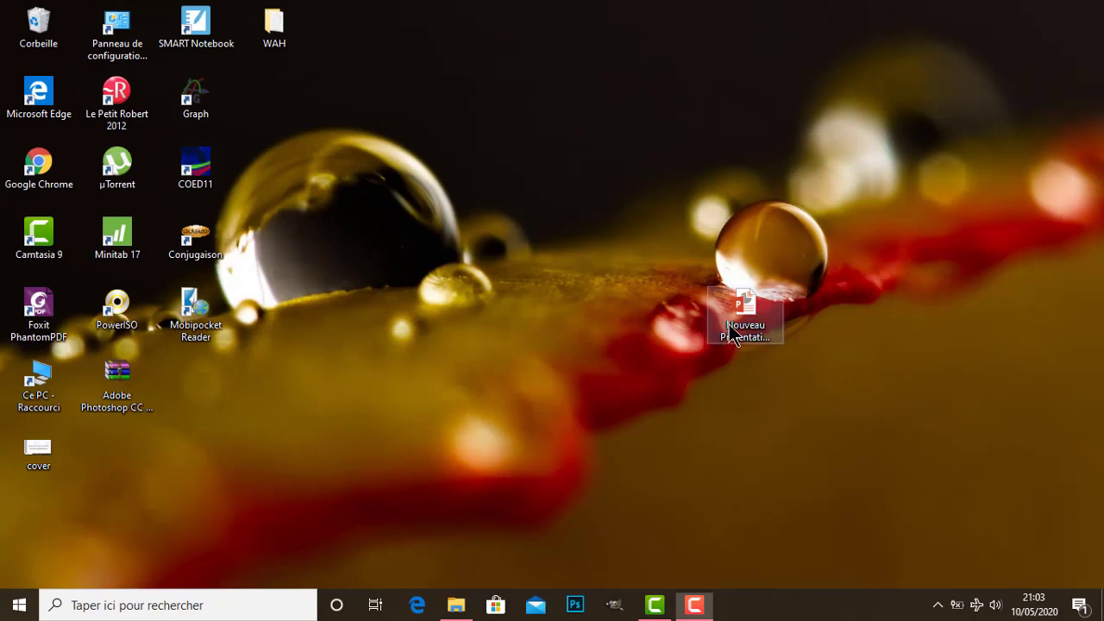
Open the desktop file 'Nouveau Présentation Microsoft PowerPoint' in PowerPoint
{"action": "right_click", "coordinate": [732, 335]}
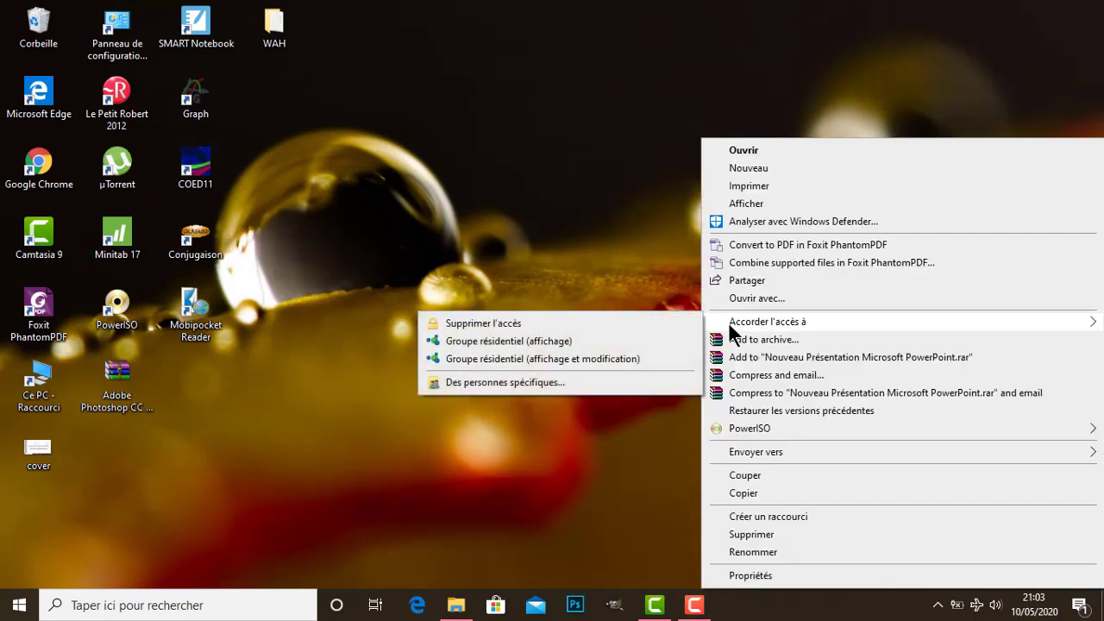
{"action": "left_click", "coordinate": [764, 152]}
{"action": "right_click", "coordinate": [763, 151]}
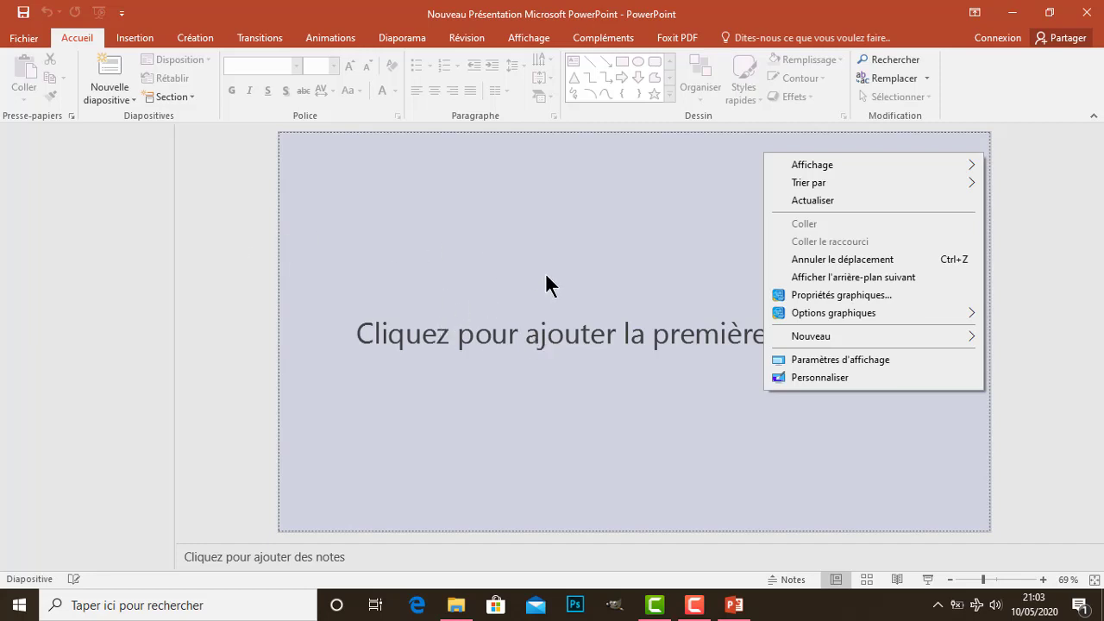
Dismiss the leftover desktop menu and add a first title slide to the presentation
{"action": "left_click", "coordinate": [454, 337]}
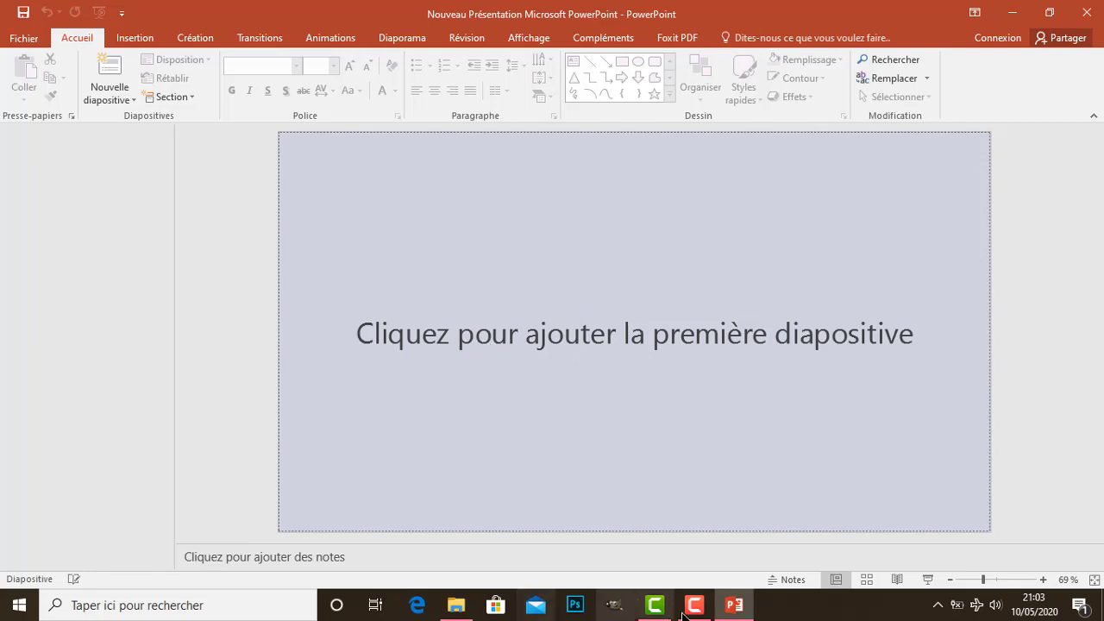
{"action": "left_click", "coordinate": [734, 605]}
{"action": "left_click", "coordinate": [738, 605]}
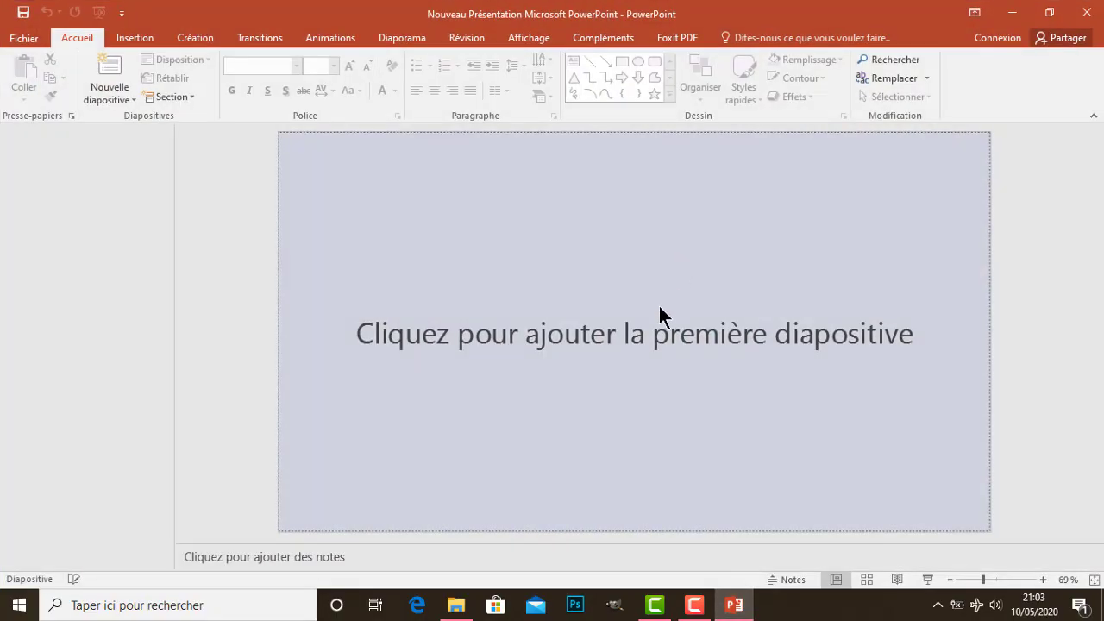
{"action": "left_click", "coordinate": [658, 311]}
Delete the title and subtitle placeholders, leaving the slide completely blank
{"action": "left_click", "coordinate": [596, 200]}
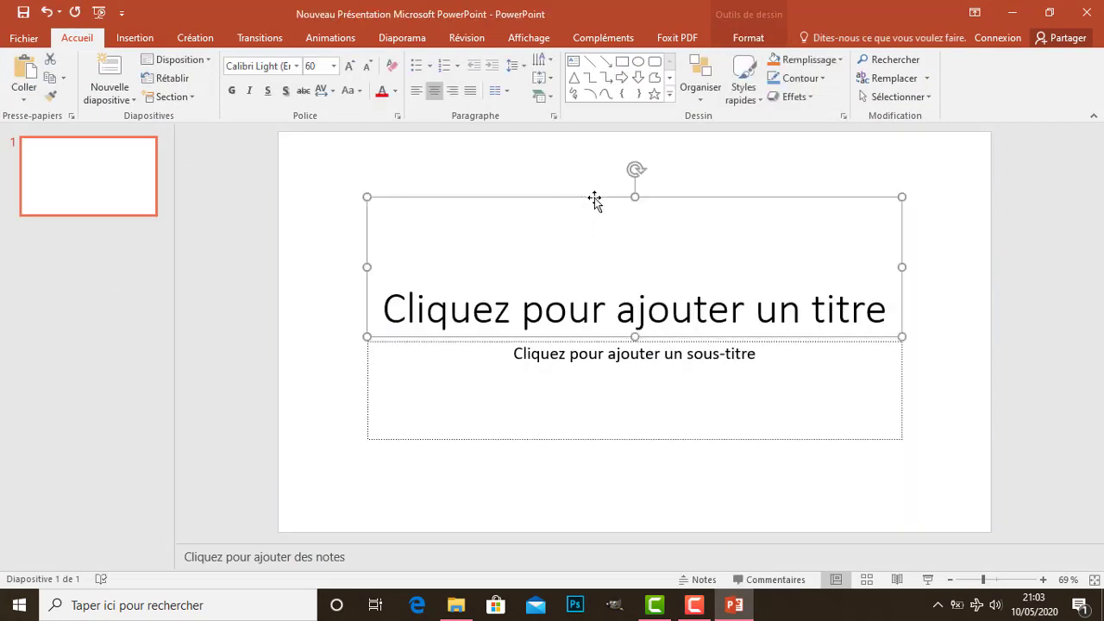
{"action": "key", "text": "Delete"}
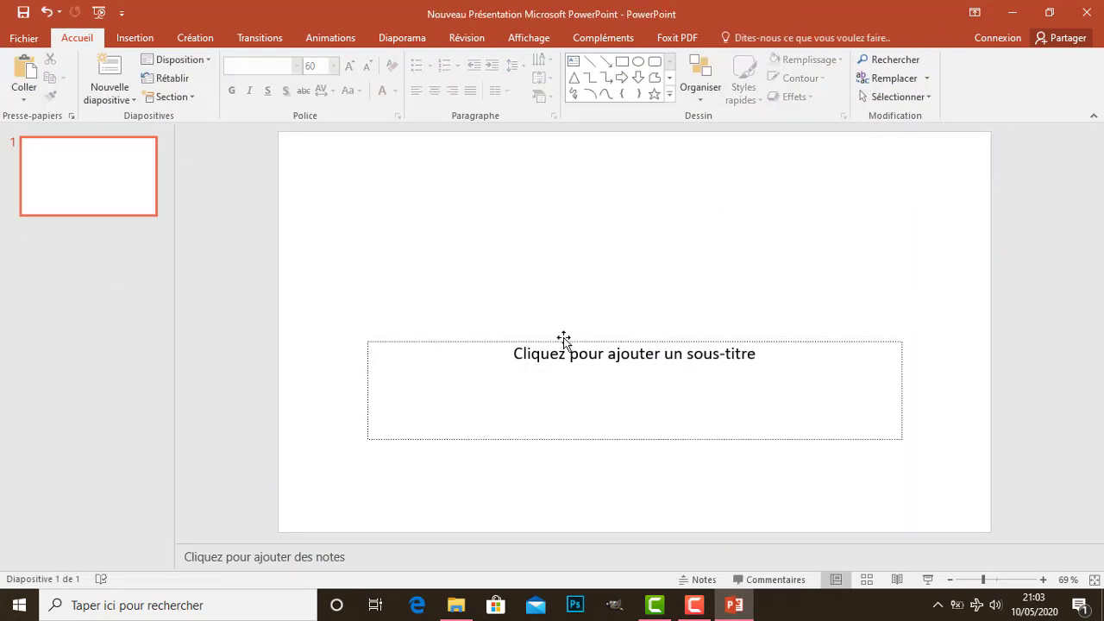
{"action": "left_click", "coordinate": [563, 337]}
{"action": "key", "text": "Delete"}
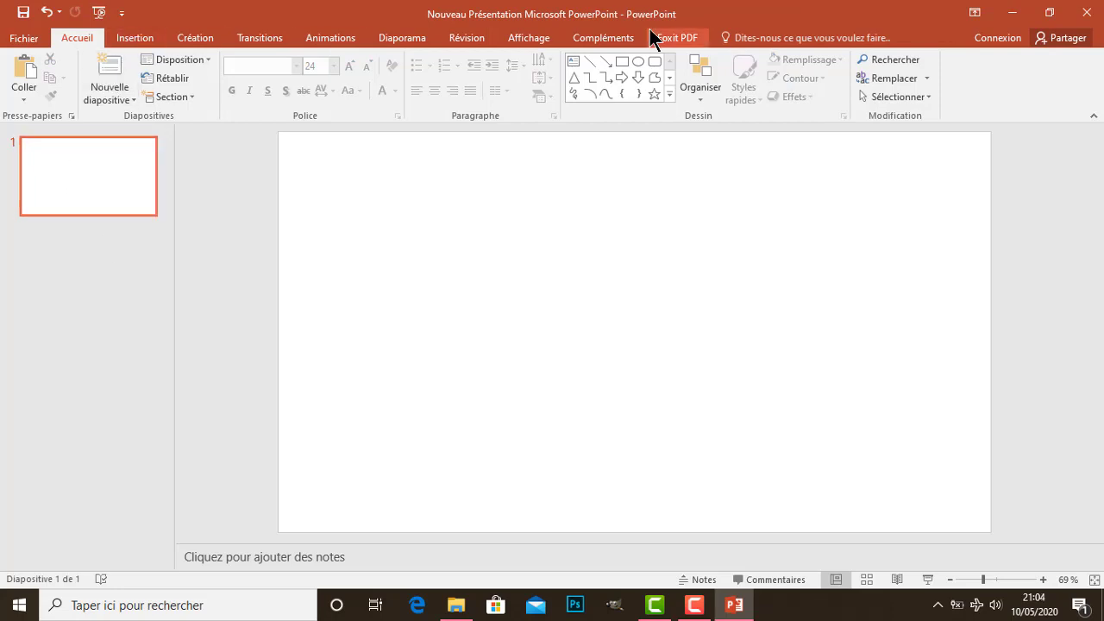
Set a custom portrait slide size of 15.24 cm by 22.86 cm, scaling content to fit
{"action": "left_click", "coordinate": [197, 45]}
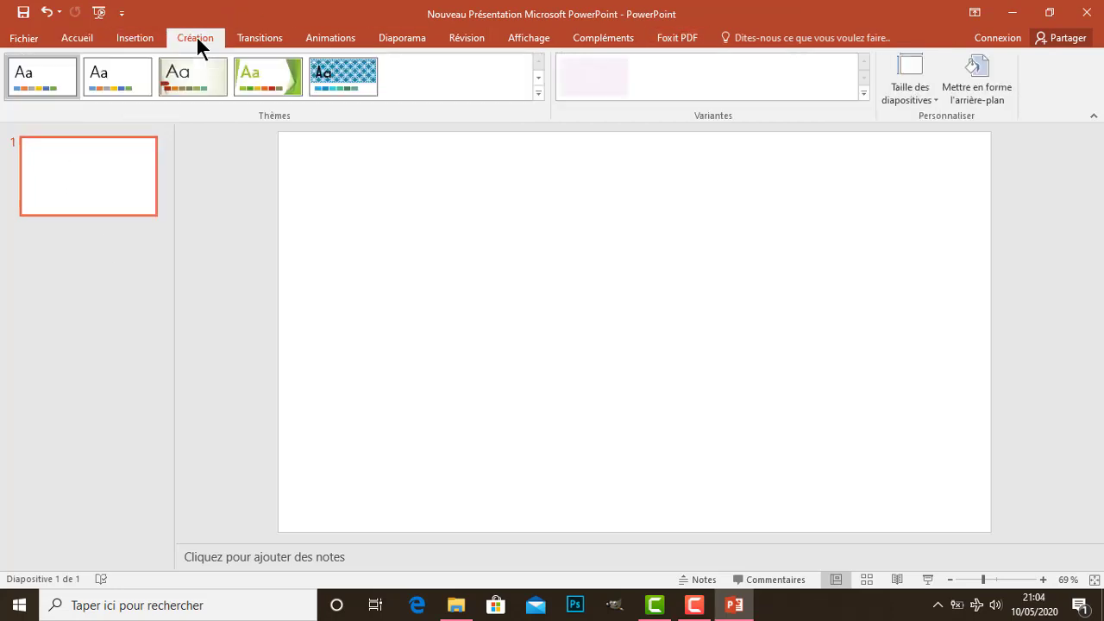
{"action": "left_click", "coordinate": [930, 102]}
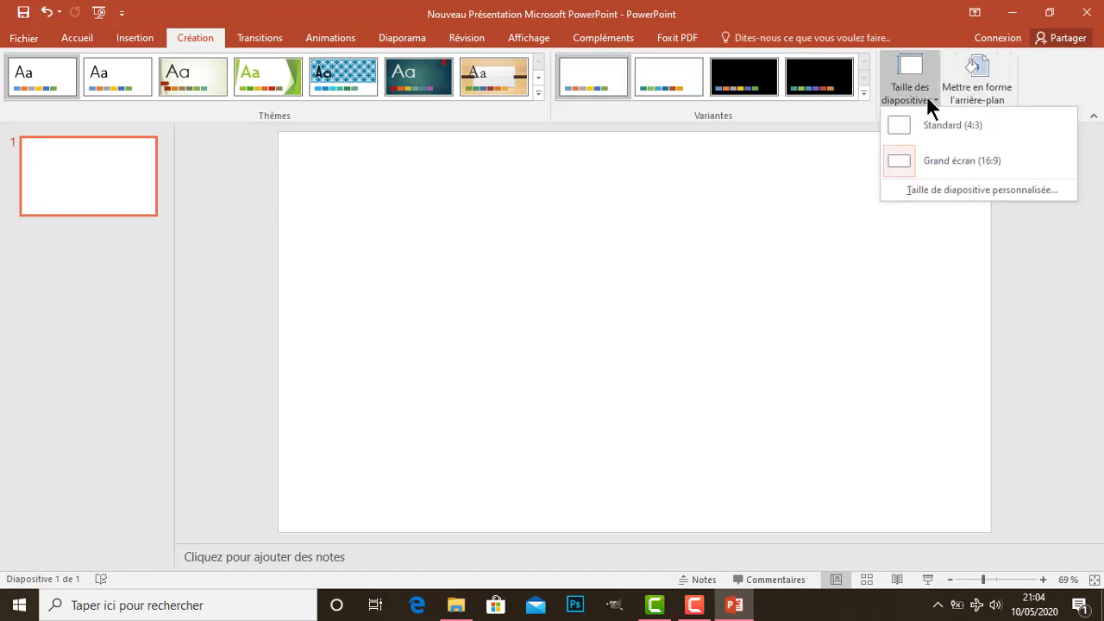
{"action": "left_click", "coordinate": [918, 191]}
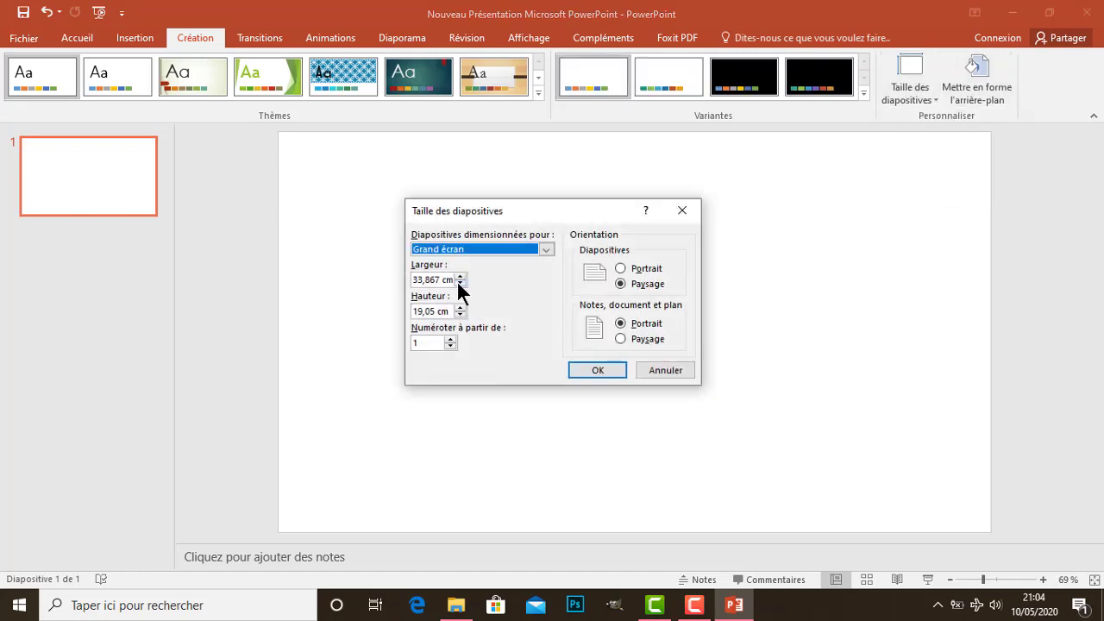
{"action": "left_click_drag", "start_coordinate": [440, 281], "coordinate": [407, 279]}
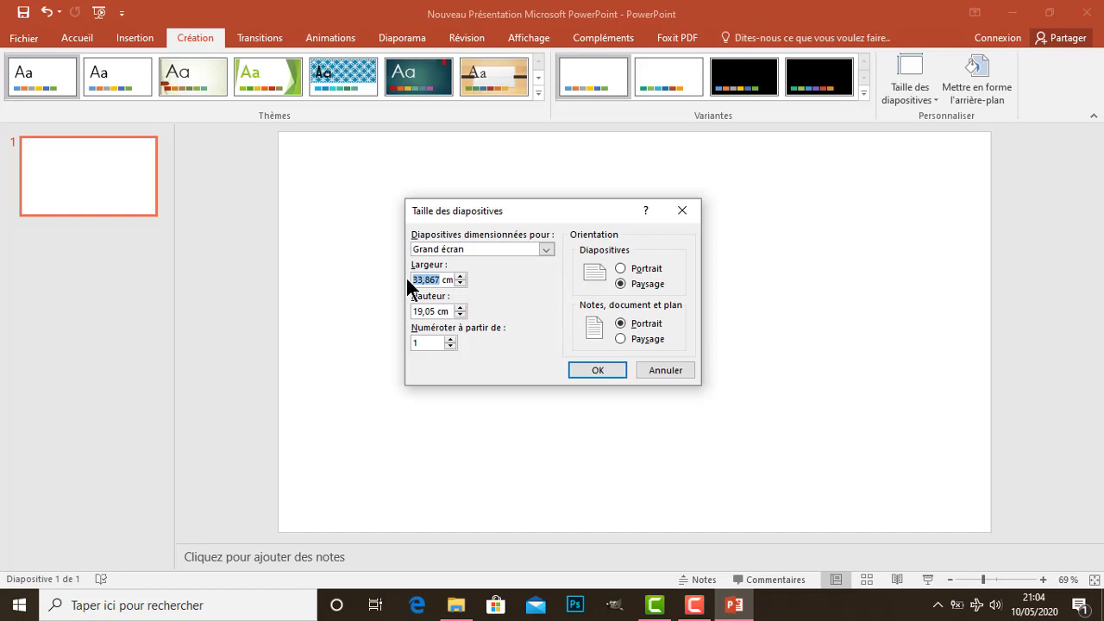
{"action": "type", "text": "8,"}
{"action": "type", "text": "15,"}
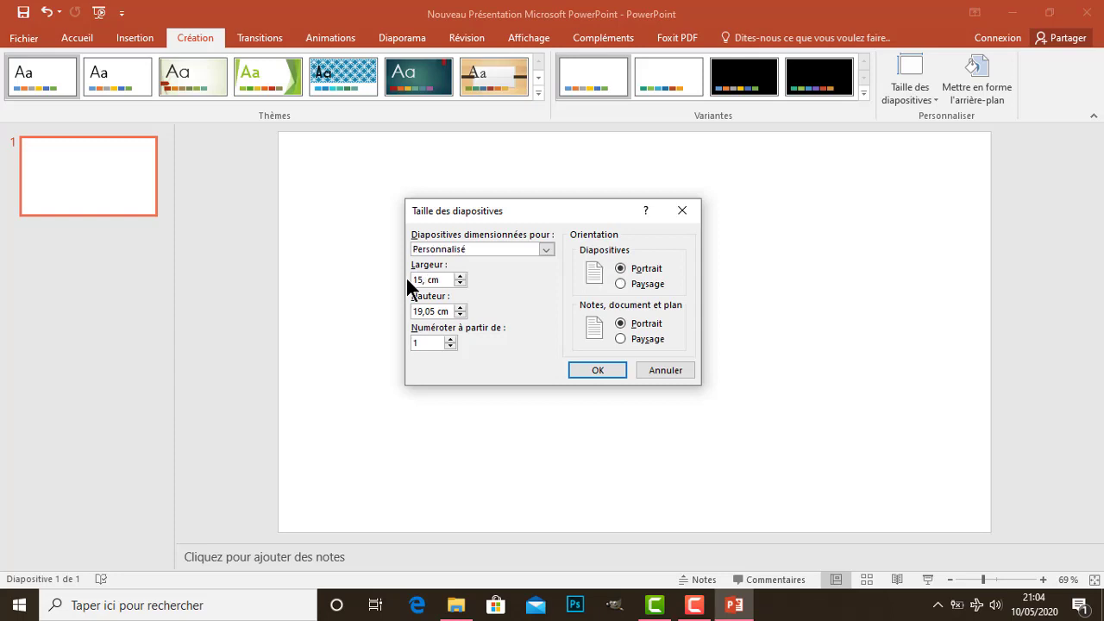
{"action": "type", "text": "24"}
{"action": "left_click_drag", "start_coordinate": [437, 311], "coordinate": [401, 316]}
{"action": "type", "text": "22,"}
{"action": "type", "text": "86"}
{"action": "left_click", "coordinate": [583, 364]}
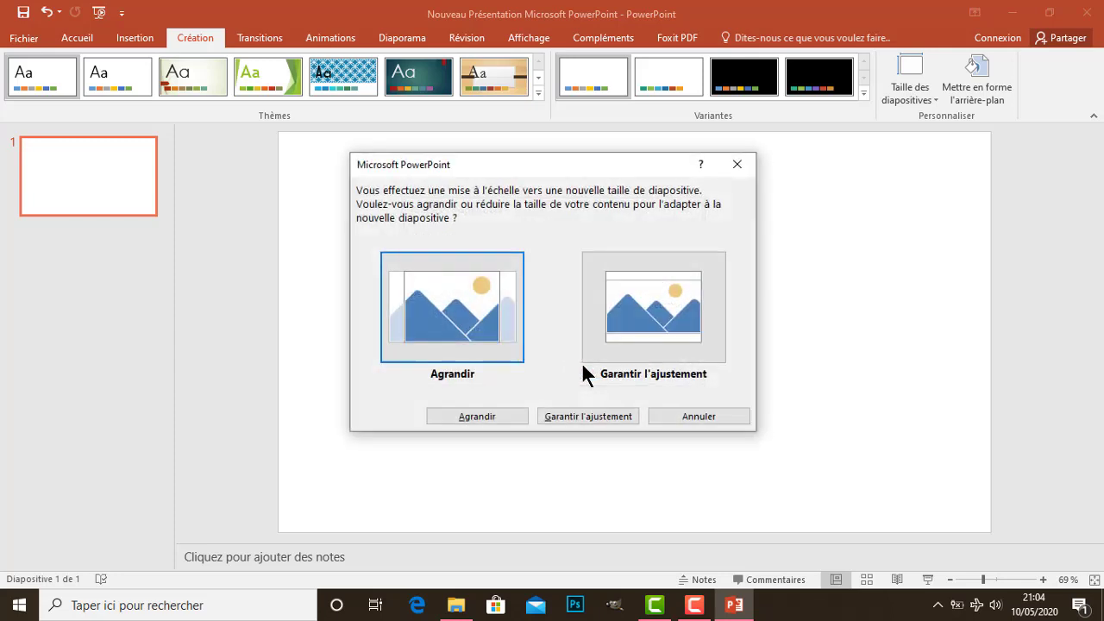
{"action": "left_click", "coordinate": [637, 342]}
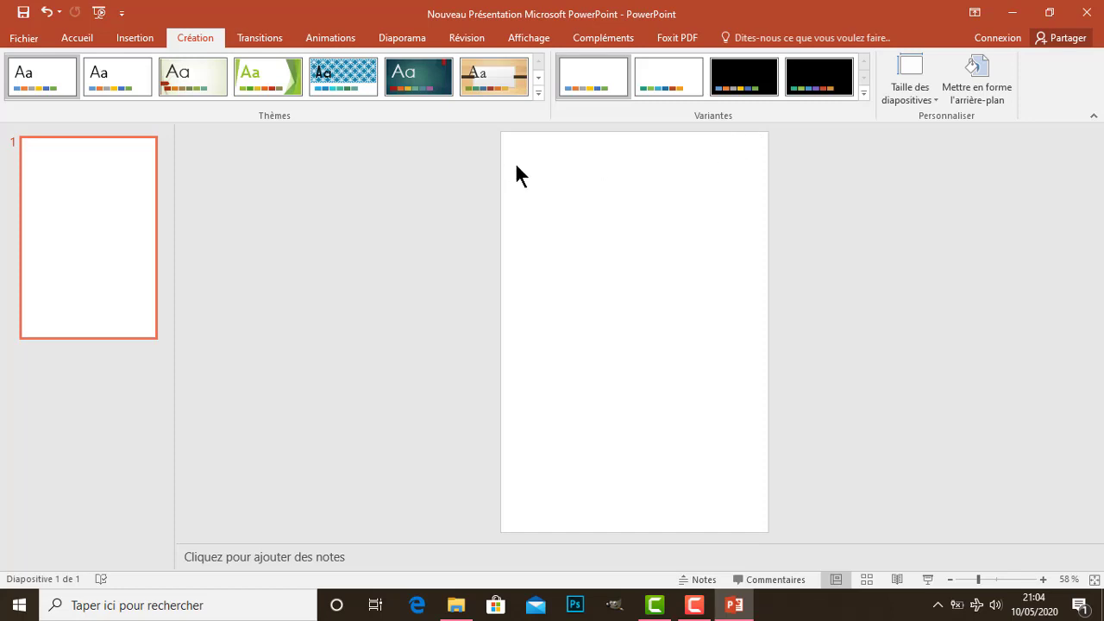
{"action": "left_click", "coordinate": [897, 578]}
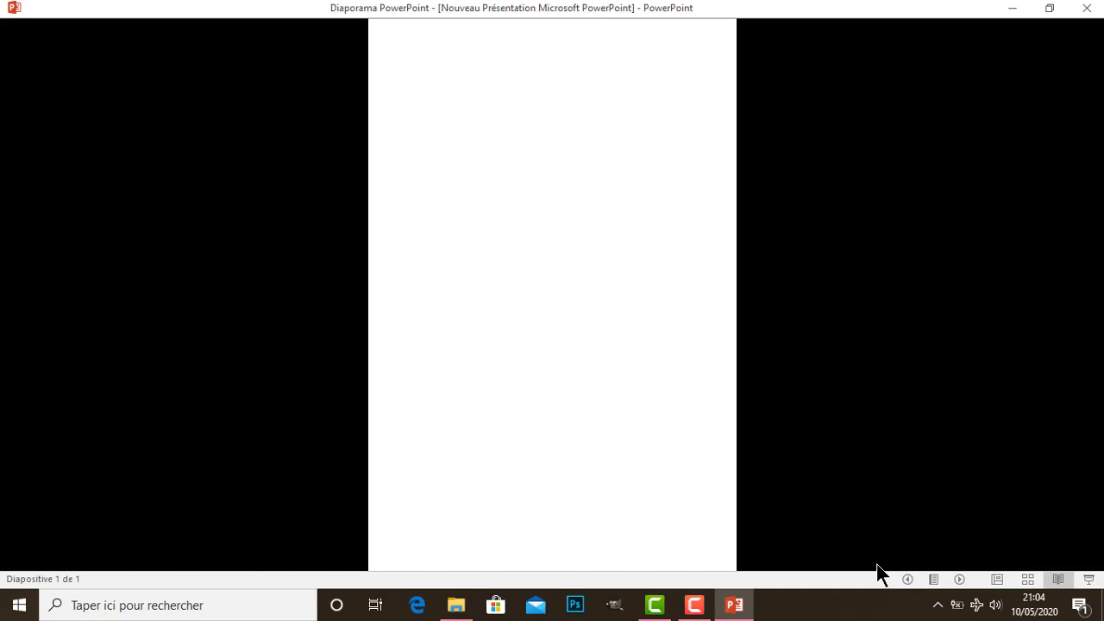
{"action": "key", "text": "Escape"}
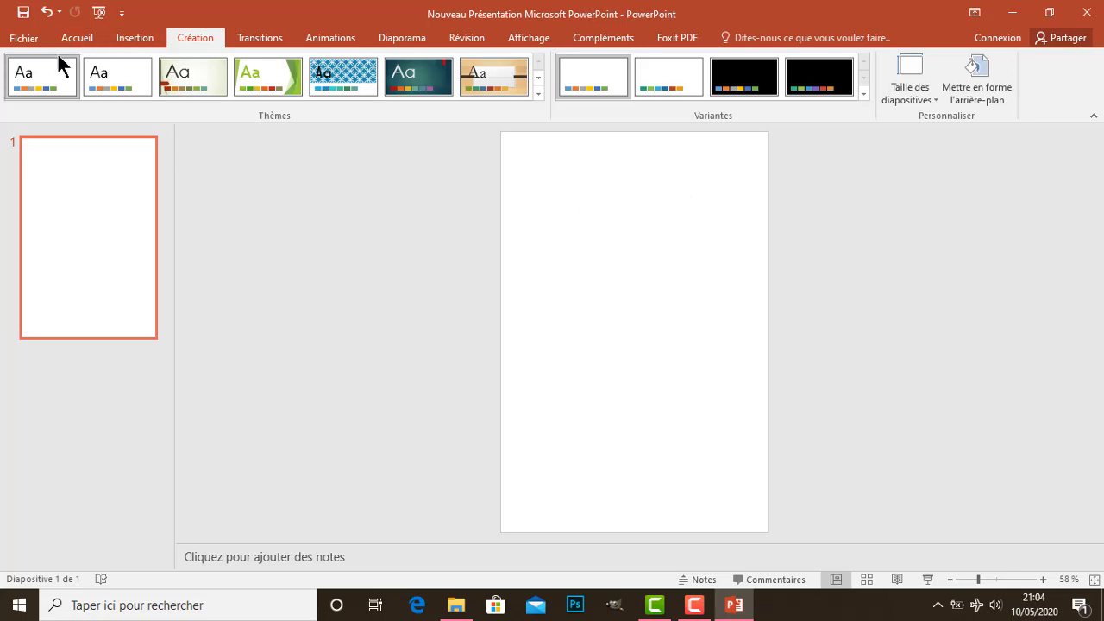
Choose the straight Line shape from the Insert shapes gallery
{"action": "left_click", "coordinate": [26, 39]}
{"action": "left_click", "coordinate": [31, 37]}
{"action": "left_click", "coordinate": [84, 40]}
{"action": "left_click", "coordinate": [124, 37]}
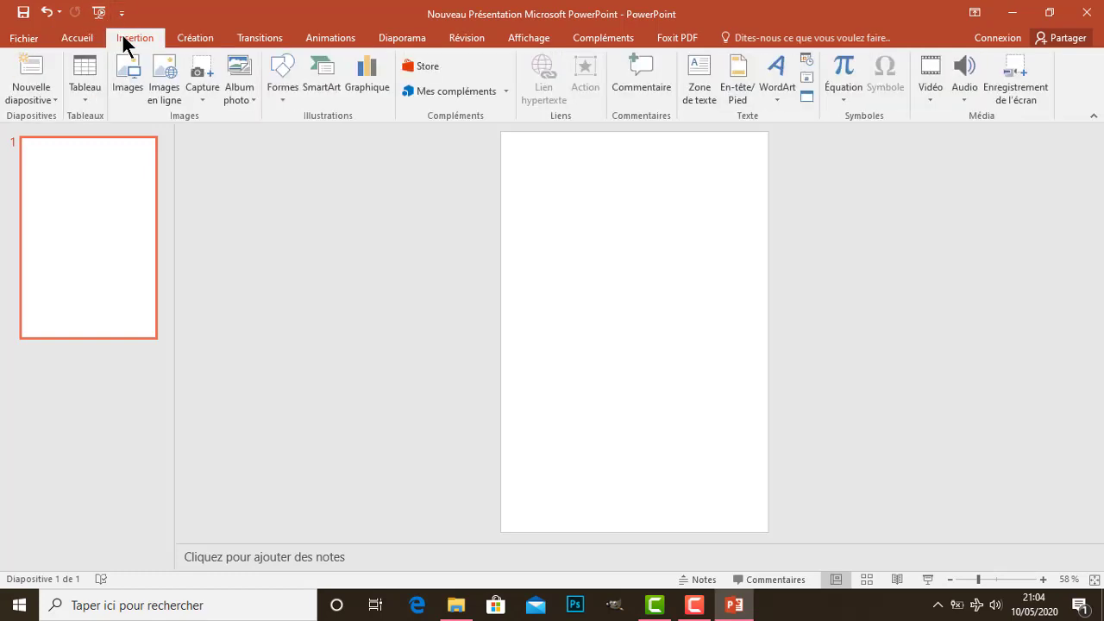
{"action": "left_click", "coordinate": [281, 92]}
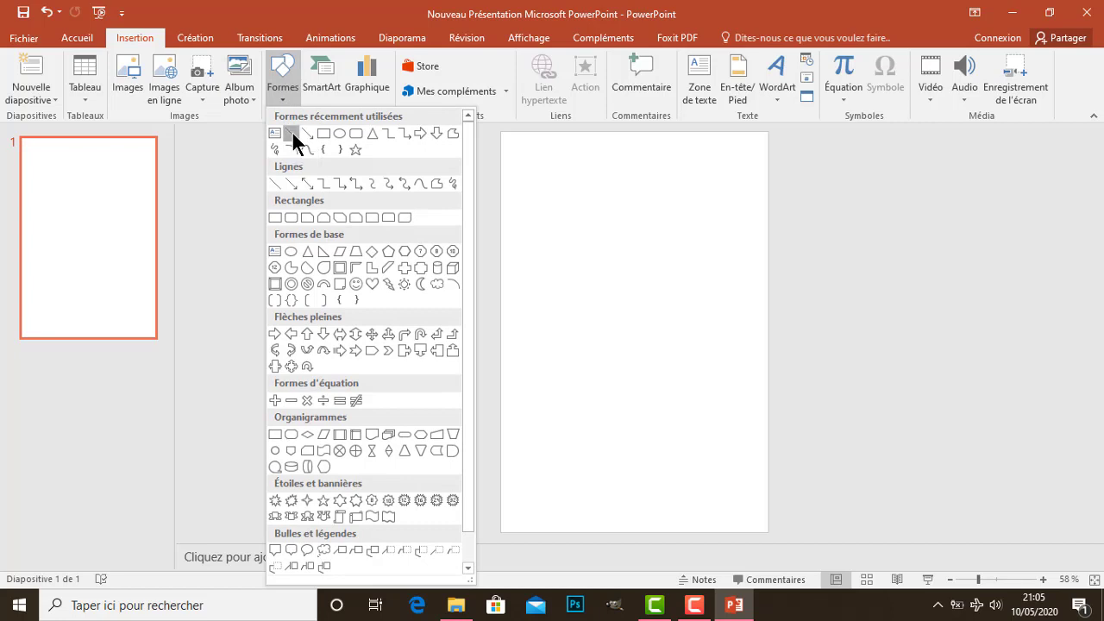
{"action": "left_click", "coordinate": [291, 131]}
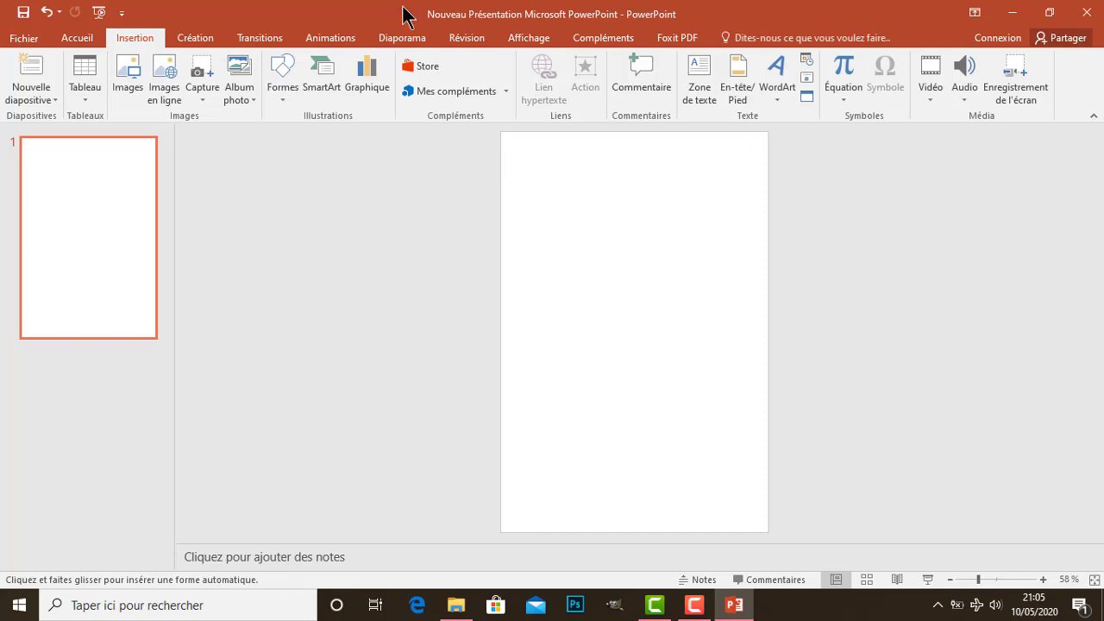
Show rulers and gridlines over the slide and start a line near its top
{"action": "left_click", "coordinate": [520, 35]}
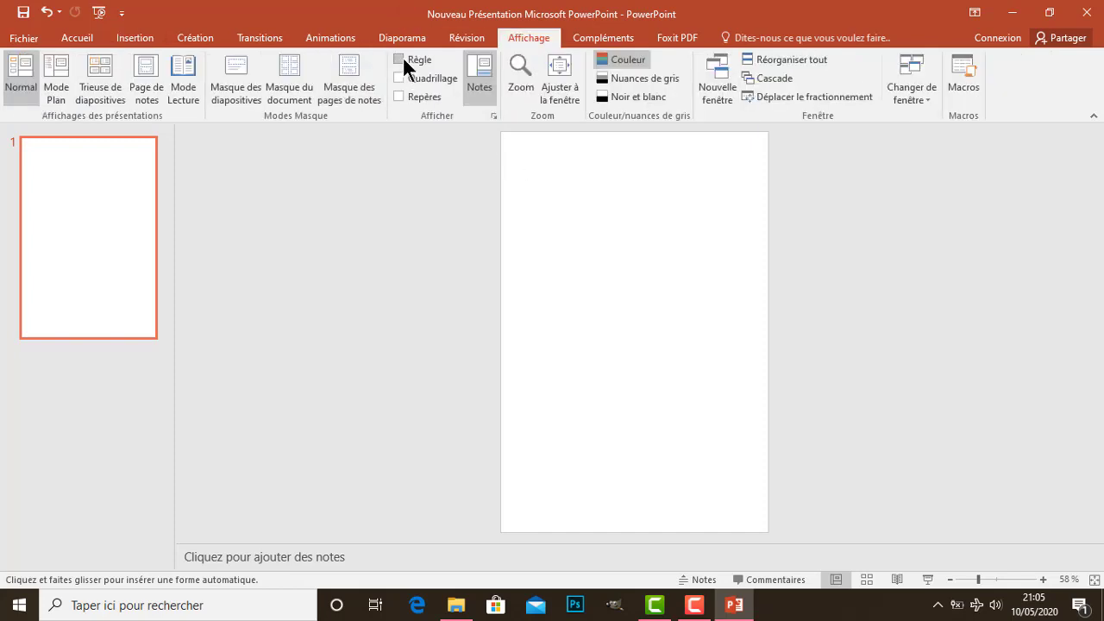
{"action": "left_click", "coordinate": [401, 59]}
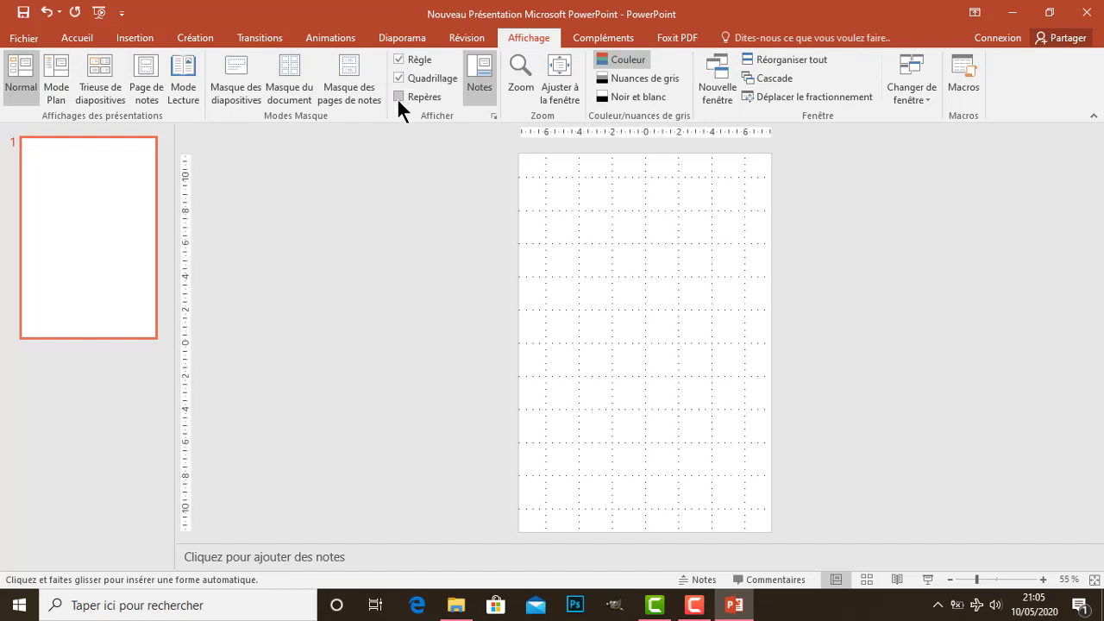
{"action": "left_click", "coordinate": [399, 97]}
{"action": "left_click", "coordinate": [399, 97]}
{"action": "left_click", "coordinate": [545, 176]}
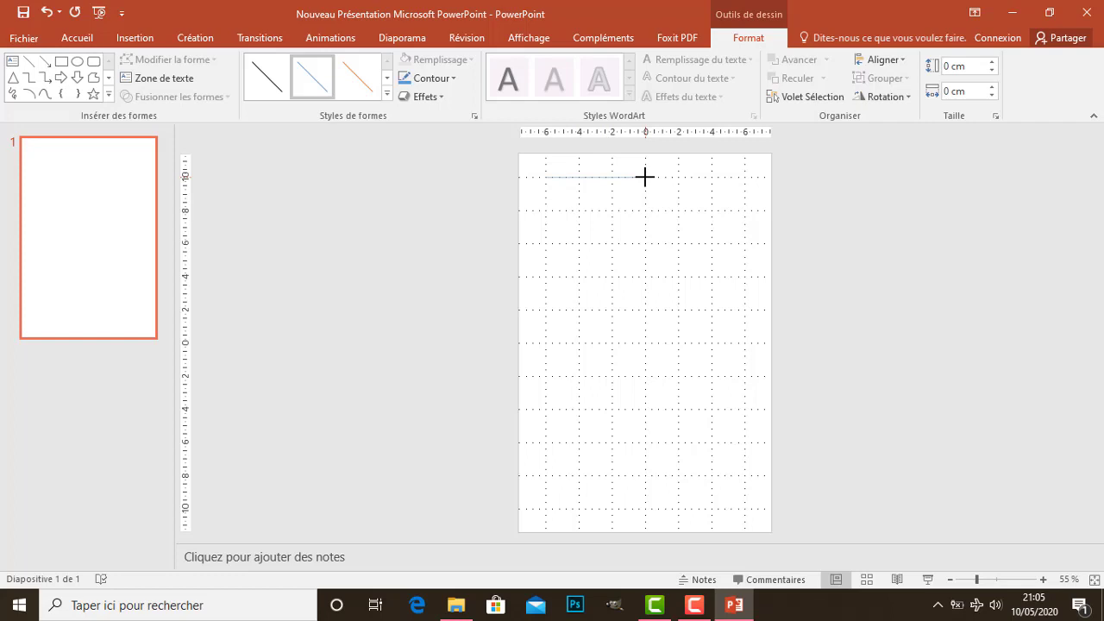
Draw a level horizontal line about 5.96 cm long near the slide top and colour it grey
{"action": "left_click_drag", "start_coordinate": [645, 176], "coordinate": [642, 191]}
{"action": "left_click_drag", "start_coordinate": [642, 192], "coordinate": [638, 189]}
{"action": "left_click_drag", "start_coordinate": [645, 191], "coordinate": [645, 193]}
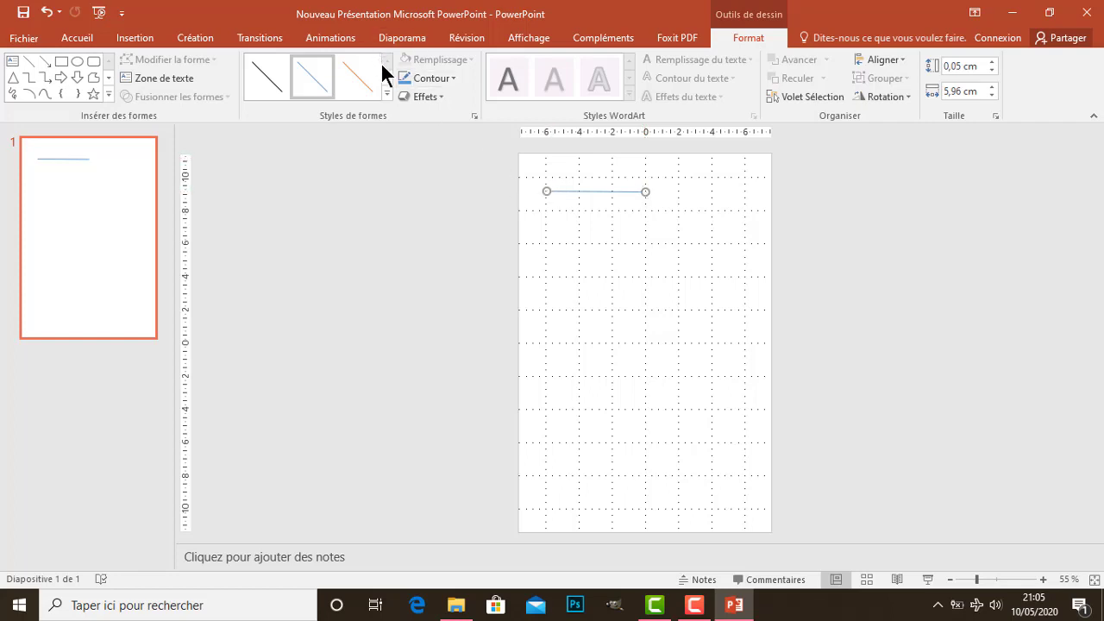
{"action": "left_click", "coordinate": [451, 78]}
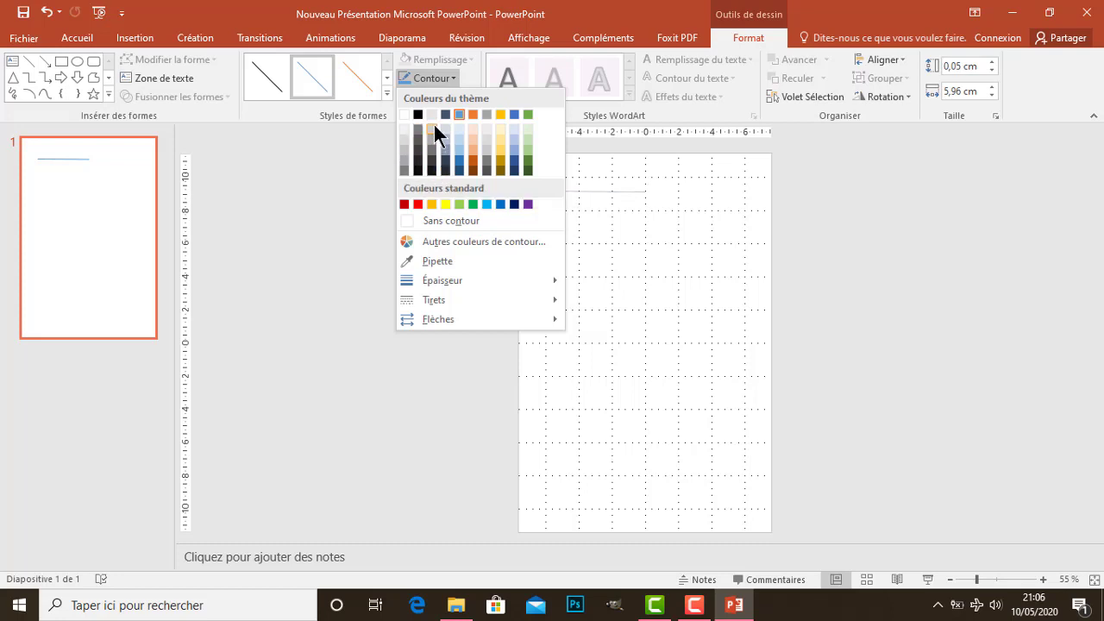
{"action": "left_click", "coordinate": [403, 164]}
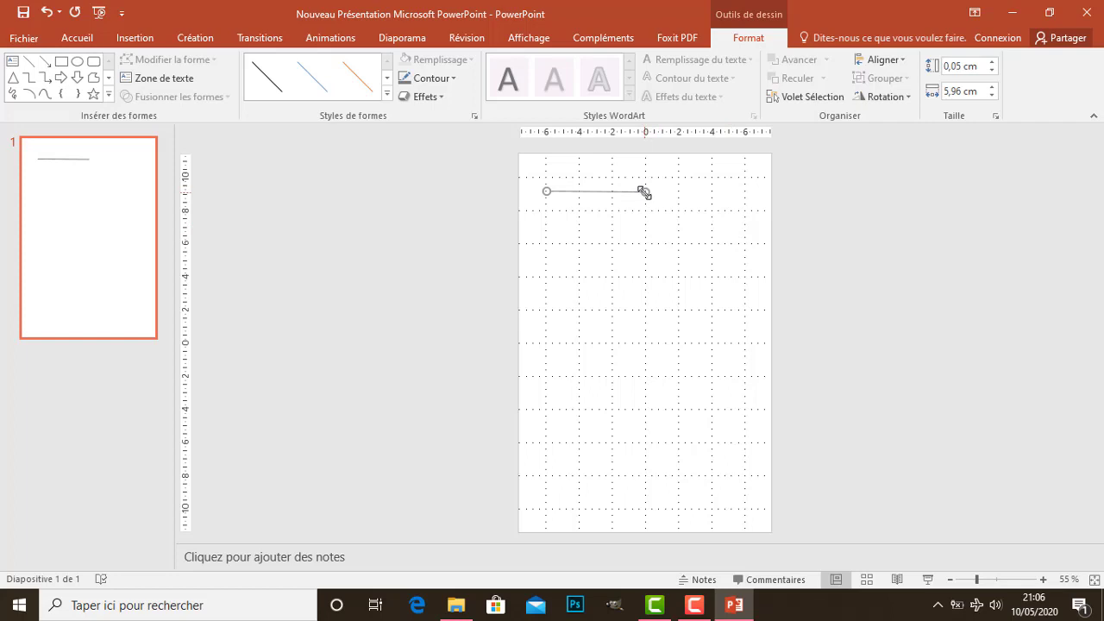
{"action": "left_click_drag", "start_coordinate": [643, 192], "coordinate": [646, 191]}
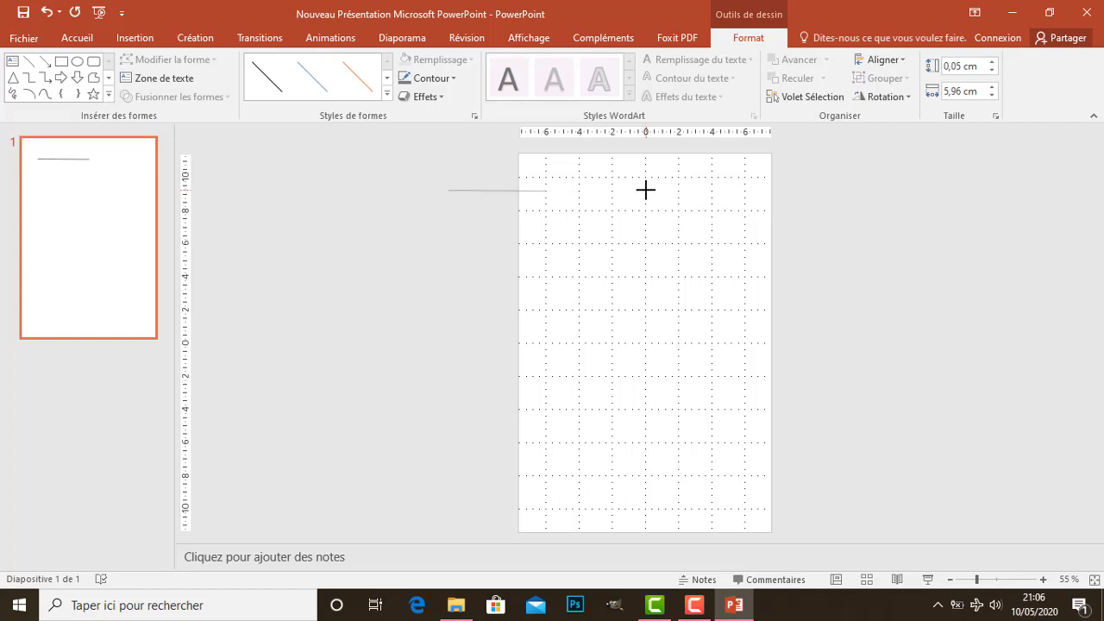
Duplicate the header line onto the next grid row and shift the header line down slightly
{"action": "left_click_drag", "start_coordinate": [645, 190], "coordinate": [634, 201]}
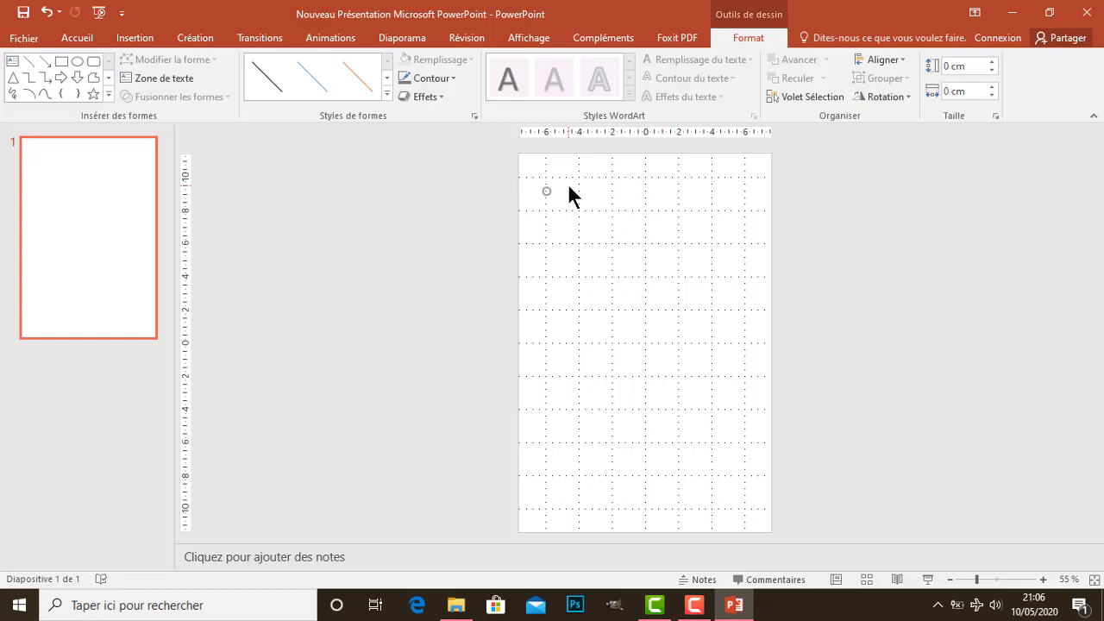
{"action": "left_click_drag", "start_coordinate": [546, 190], "coordinate": [647, 190]}
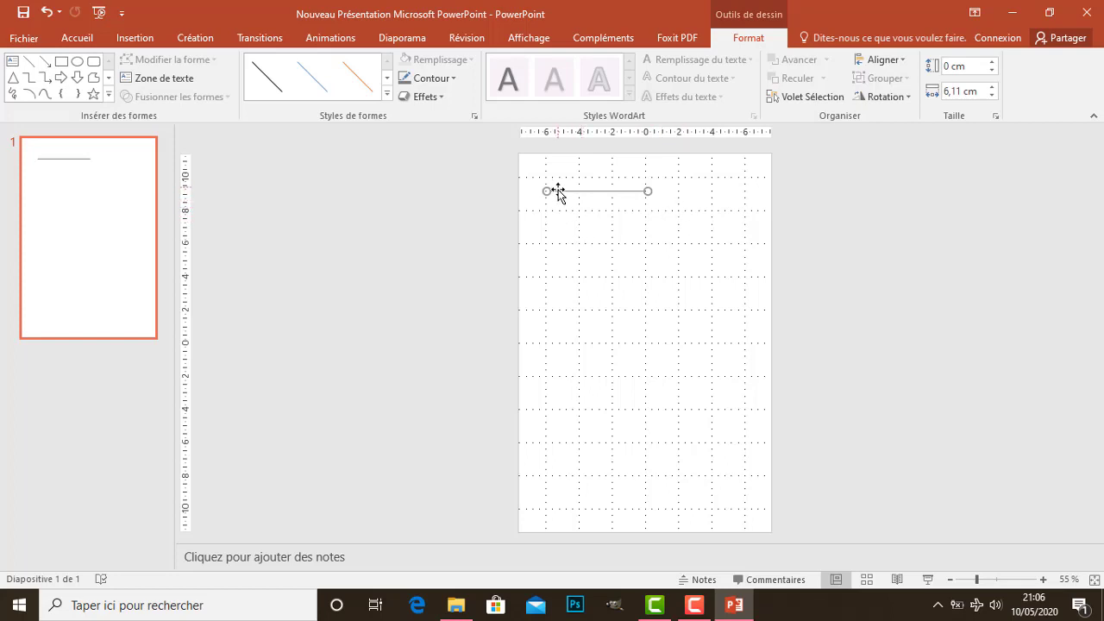
{"action": "key", "text": "ctrl+d"}
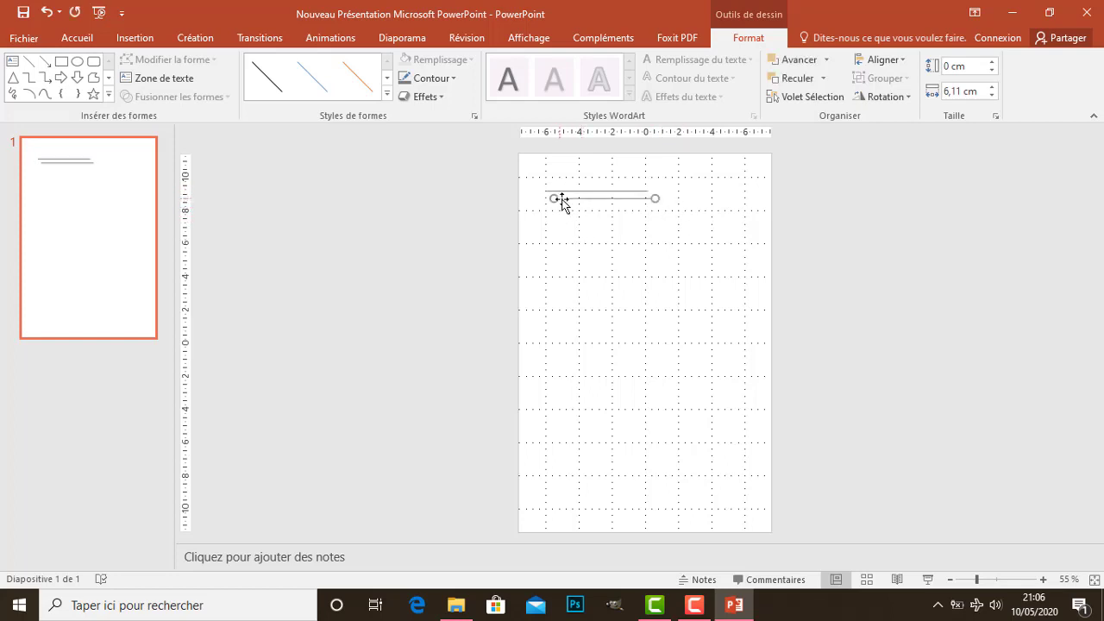
{"action": "mouse_move", "coordinate": [562, 199]}
{"action": "left_mouse_down"}
{"action": "mouse_move", "coordinate": [553, 228]}
{"action": "mouse_move", "coordinate": [553, 209]}
{"action": "left_mouse_up"}
{"action": "left_click_drag", "start_coordinate": [549, 235], "coordinate": [556, 245]}
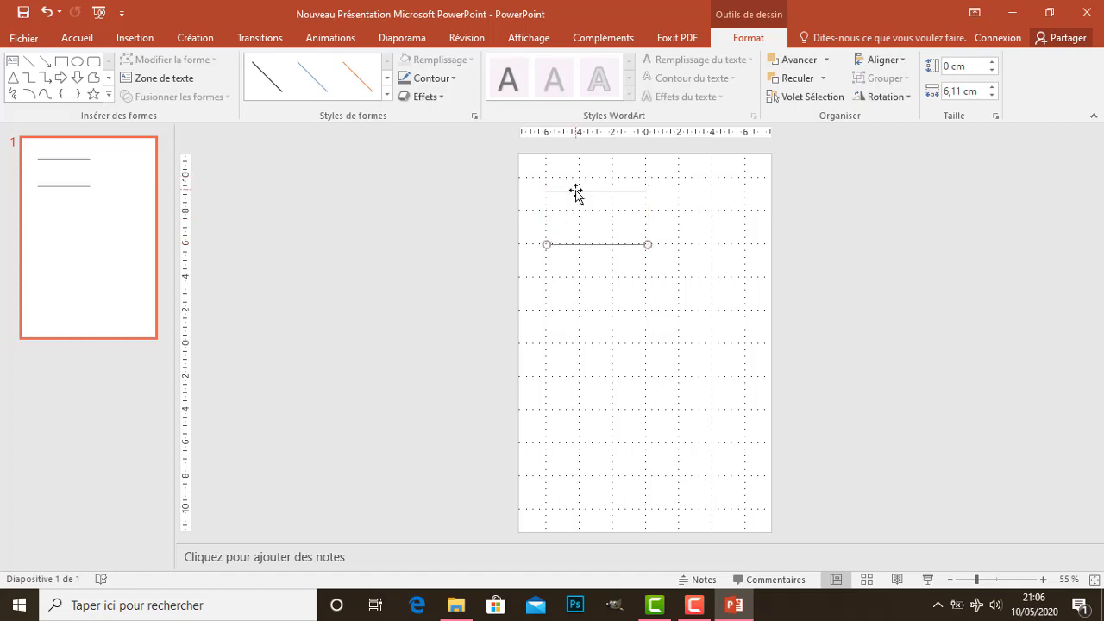
{"action": "left_click_drag", "start_coordinate": [576, 192], "coordinate": [573, 197]}
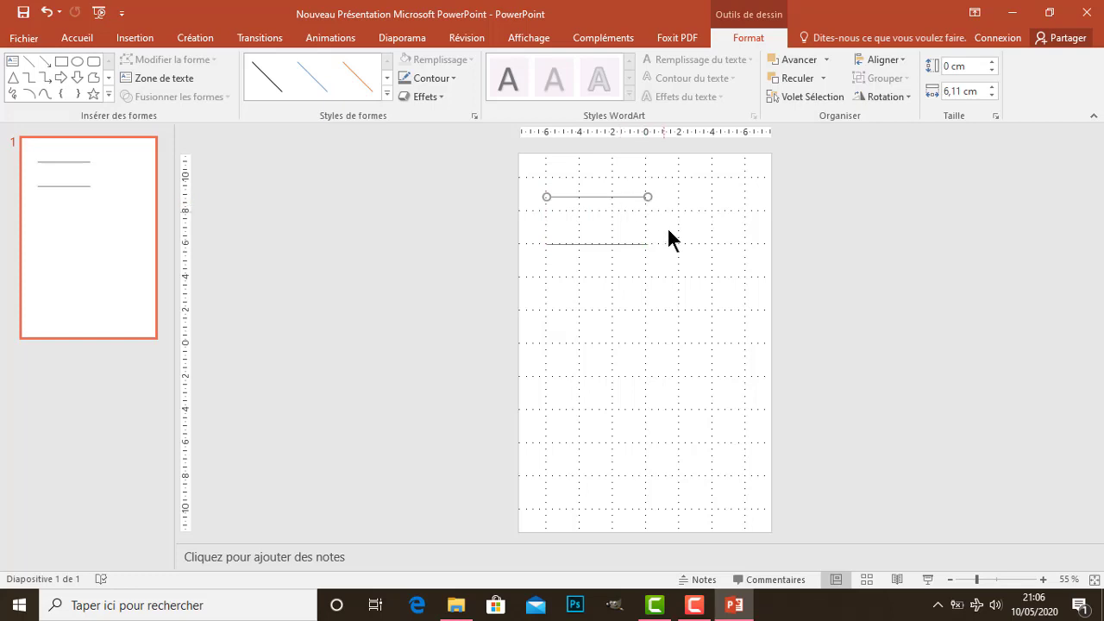
Stretch the lower line to 12.02 cm and paste an identical copy just beneath it
{"action": "left_click", "coordinate": [647, 243]}
{"action": "left_click_drag", "start_coordinate": [647, 244], "coordinate": [722, 244]}
{"action": "left_click_drag", "start_coordinate": [745, 244], "coordinate": [745, 244]}
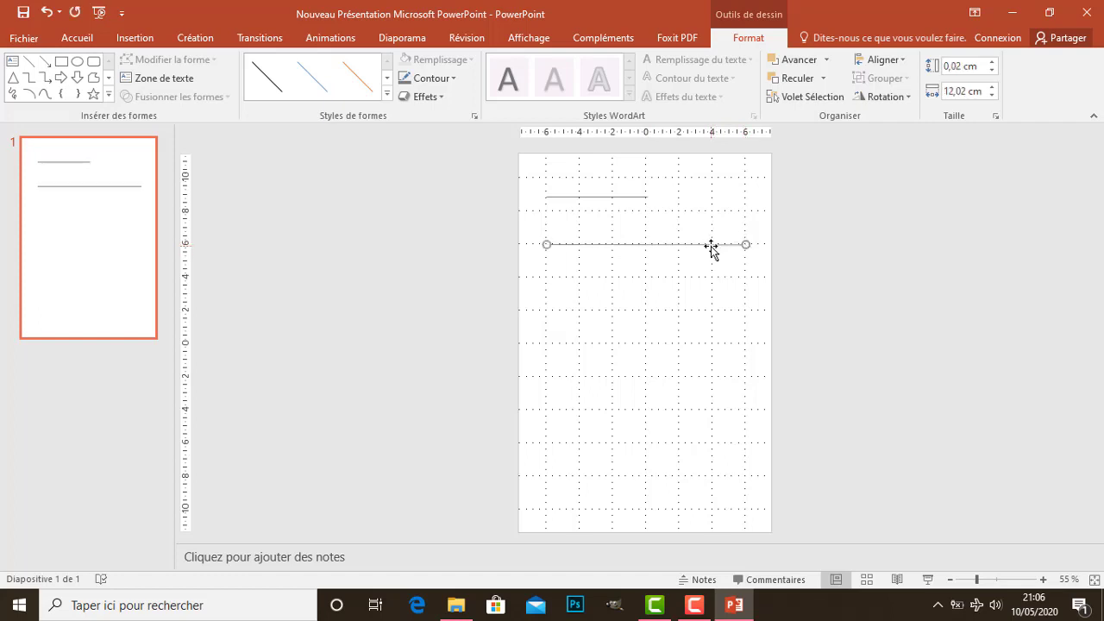
{"action": "right_click", "coordinate": [712, 246]}
{"action": "left_click", "coordinate": [733, 275]}
{"action": "key", "text": "ctrl+v"}
{"action": "mouse_move", "coordinate": [705, 248]}
{"action": "left_mouse_down"}
{"action": "mouse_move", "coordinate": [685, 266]}
{"action": "mouse_move", "coordinate": [692, 281]}
{"action": "mouse_move", "coordinate": [694, 267]}
{"action": "left_mouse_up"}
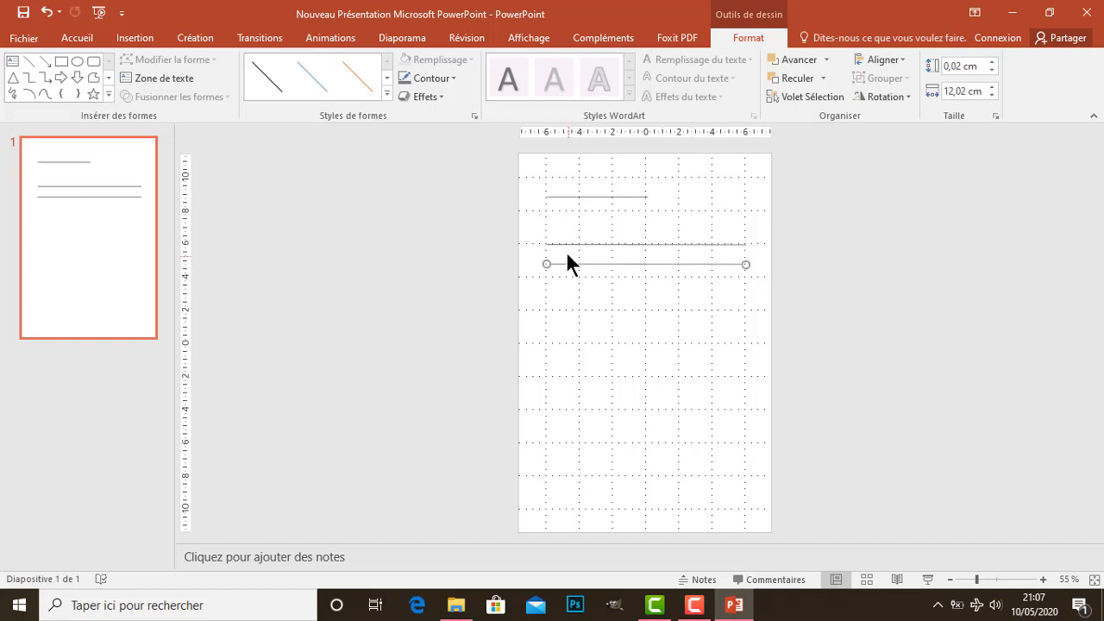
Copy the two long ruled lines and nudge the pasted pair below them with even spacing
{"action": "left_click", "coordinate": [608, 345]}
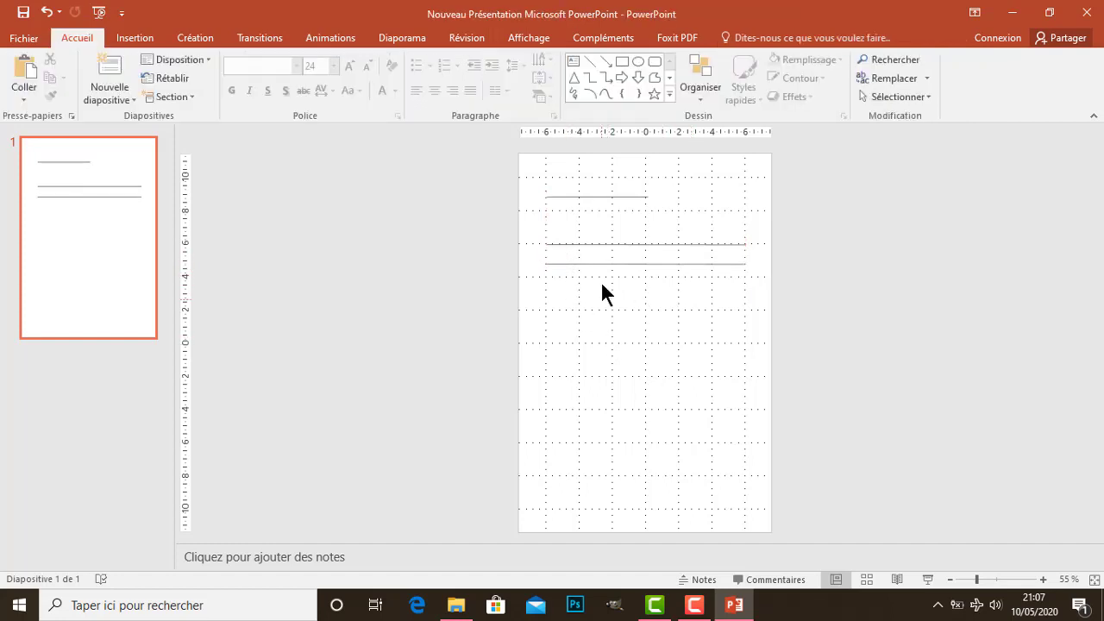
{"action": "left_click", "coordinate": [606, 263]}
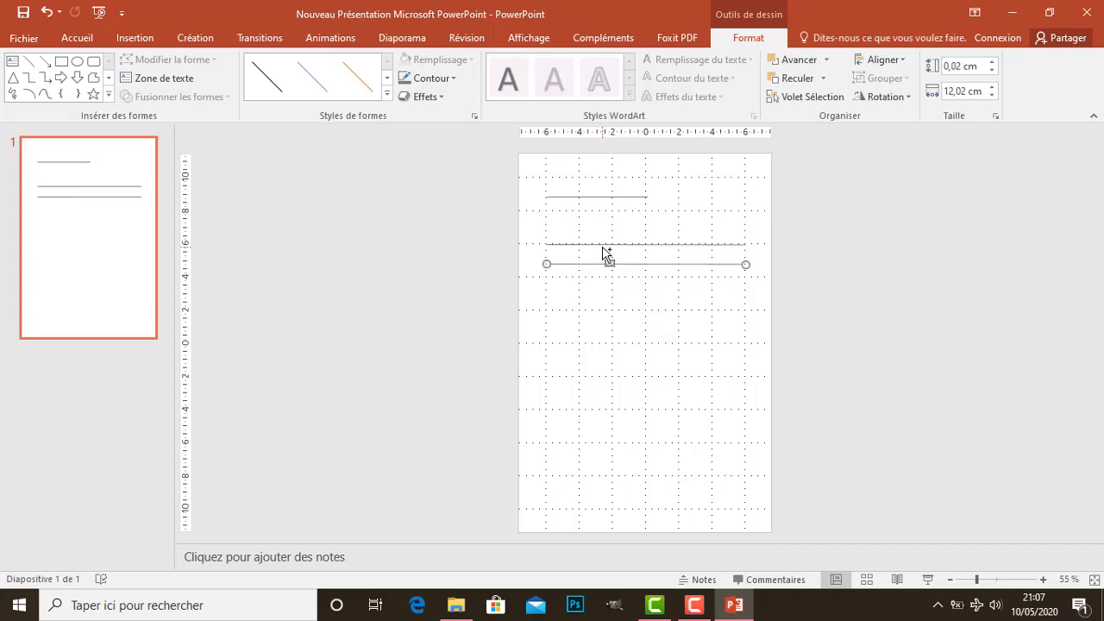
{"action": "left_click", "coordinate": [601, 245], "text": "shift"}
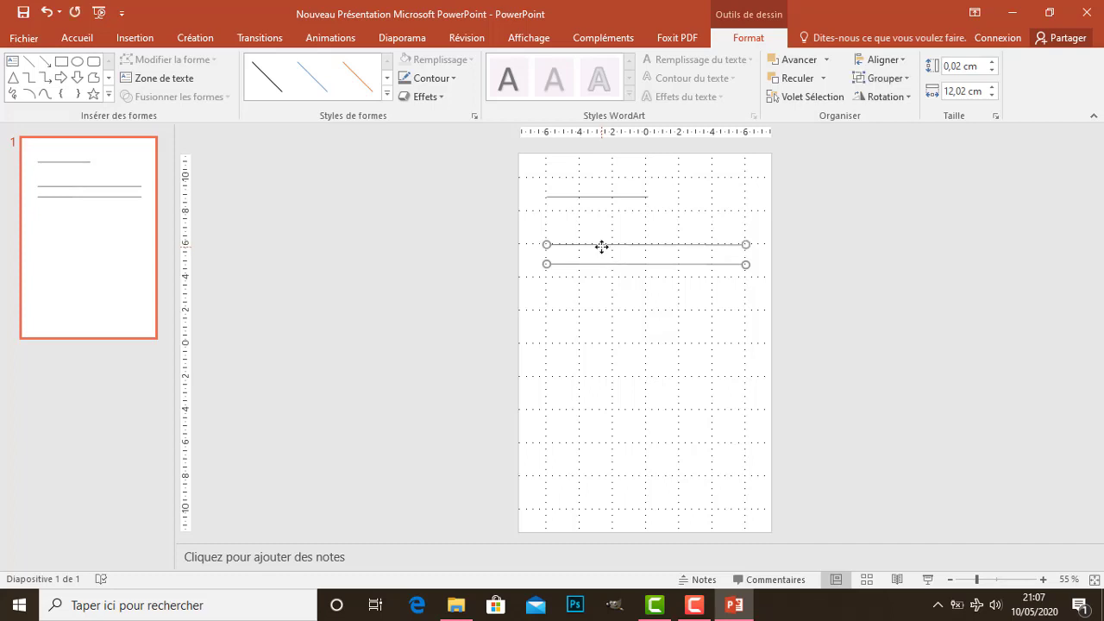
{"action": "key", "text": "ctrl+c"}
{"action": "key", "text": "ctrl+v"}
{"action": "key", "text": "Right"}
{"action": "key", "text": "Down"}
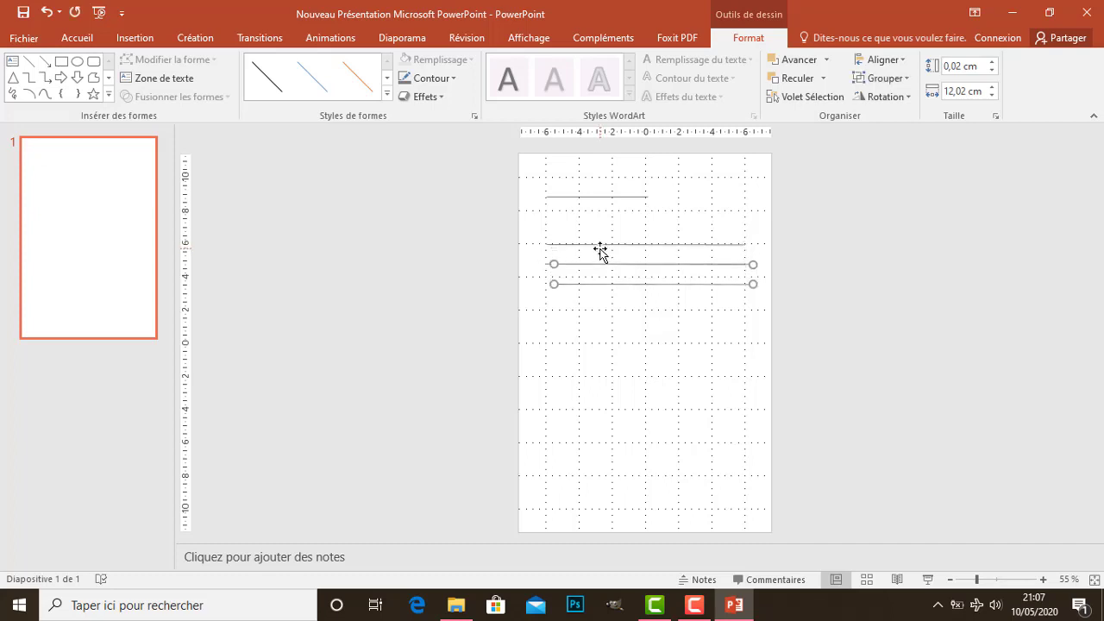
{"action": "key", "text": "Down"}
{"action": "key", "text": "Down"}
{"action": "key", "text": "Left"}
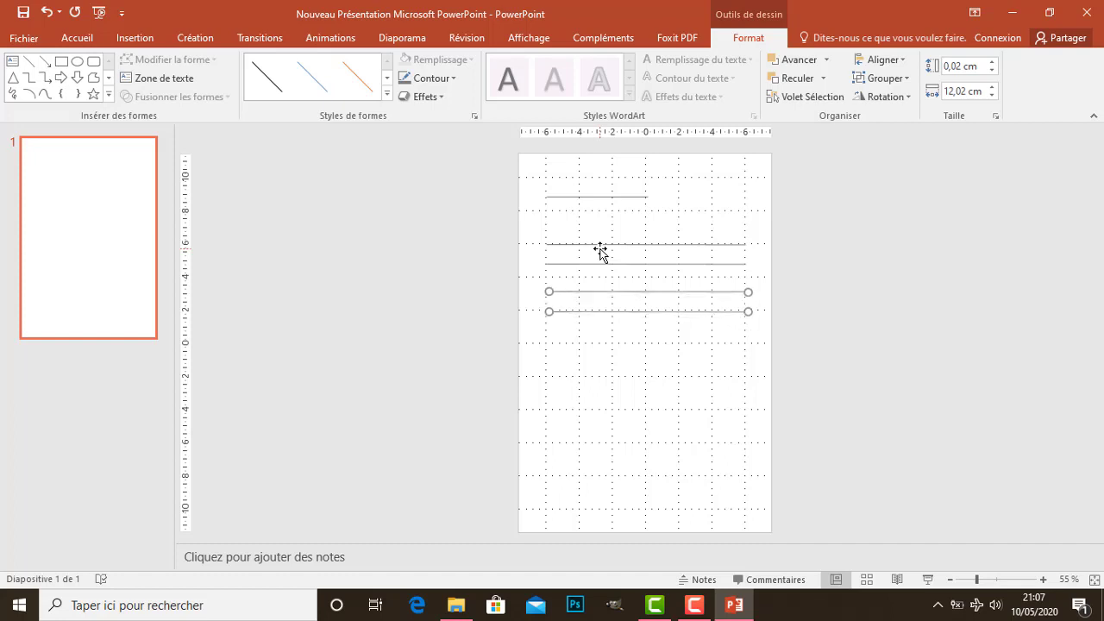
{"action": "key", "text": "Up"}
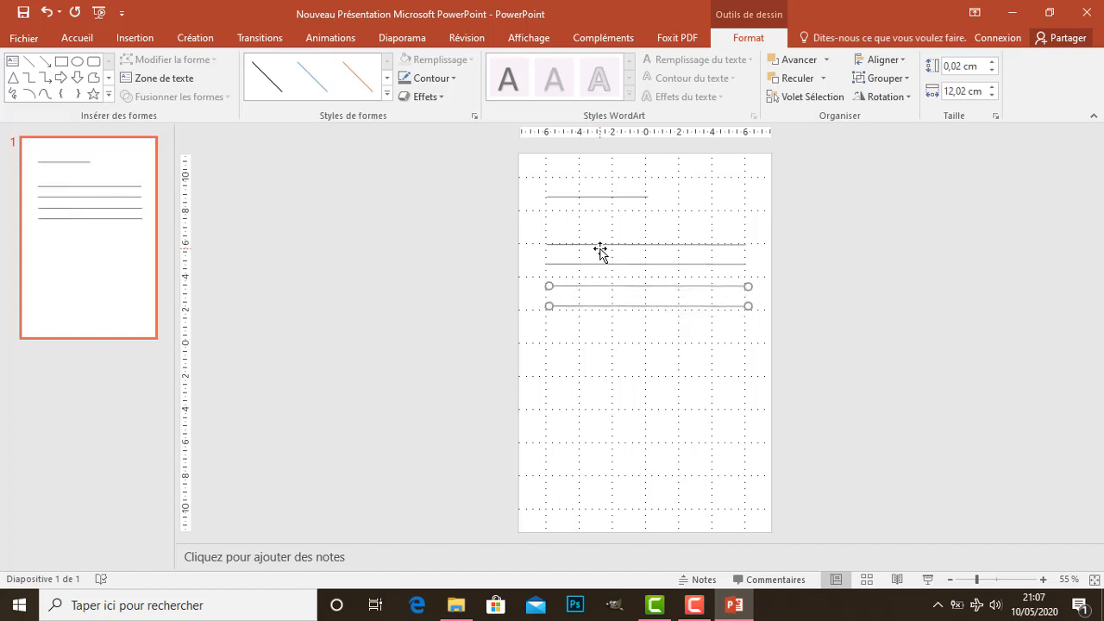
{"action": "key", "text": "Up"}
{"action": "key", "text": "Left"}
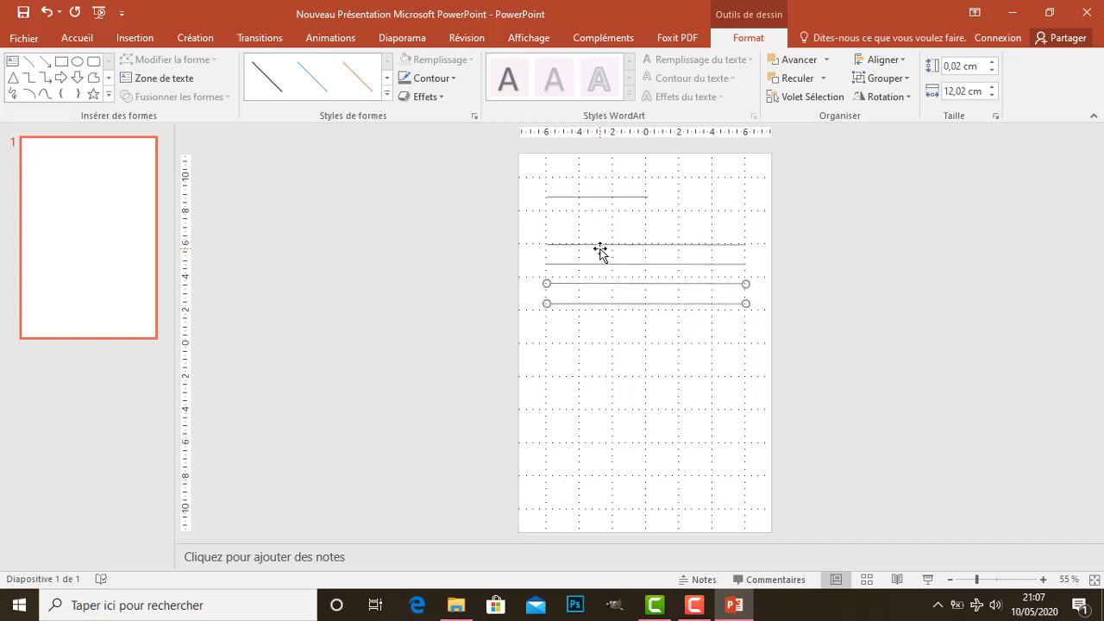
{"action": "key", "text": "Left"}
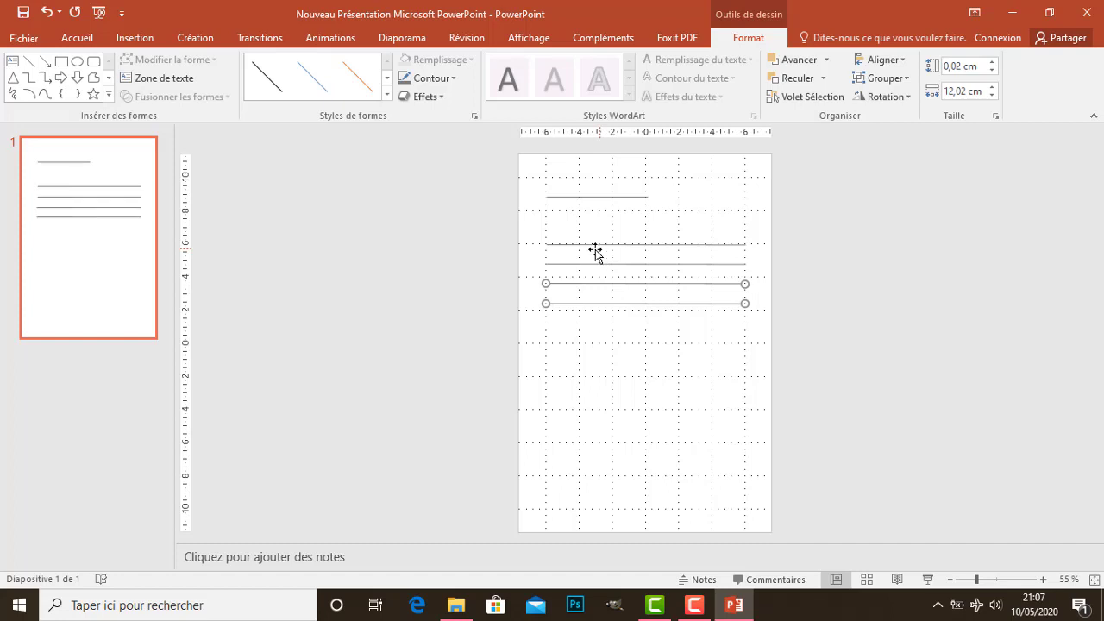
{"action": "left_click", "coordinate": [597, 347]}
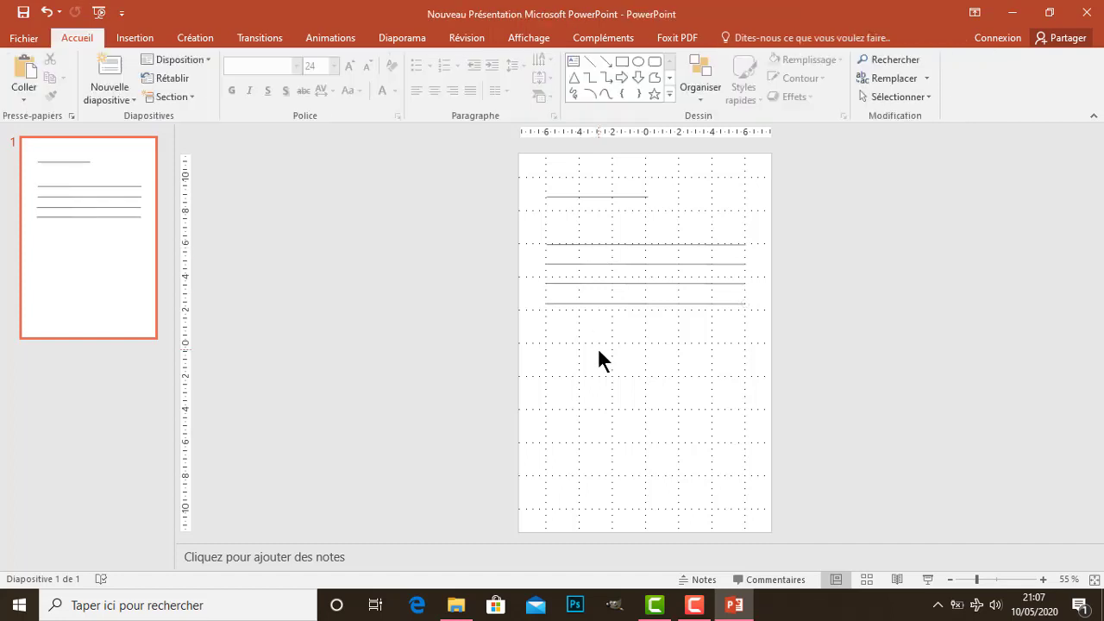
Copy all four ruled lines and align the copies below, making eight evenly spaced lines
{"action": "left_click", "coordinate": [592, 304]}
{"action": "left_click", "coordinate": [586, 283], "text": "shift"}
{"action": "left_click", "coordinate": [584, 264], "text": "shift"}
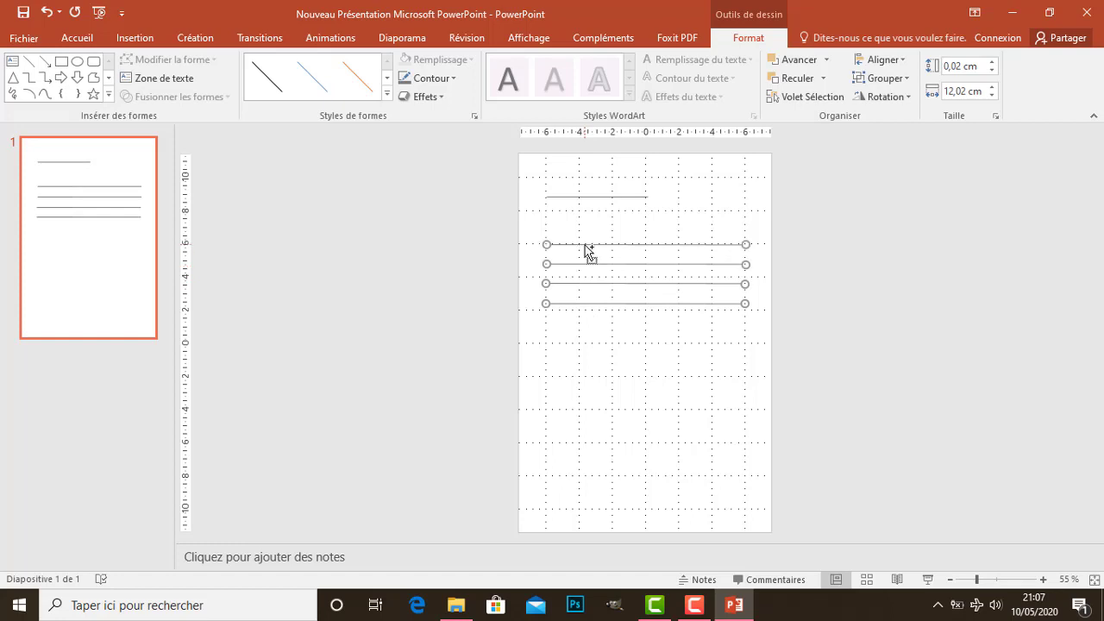
{"action": "key", "text": "ctrl+c"}
{"action": "key", "text": "ctrl+v"}
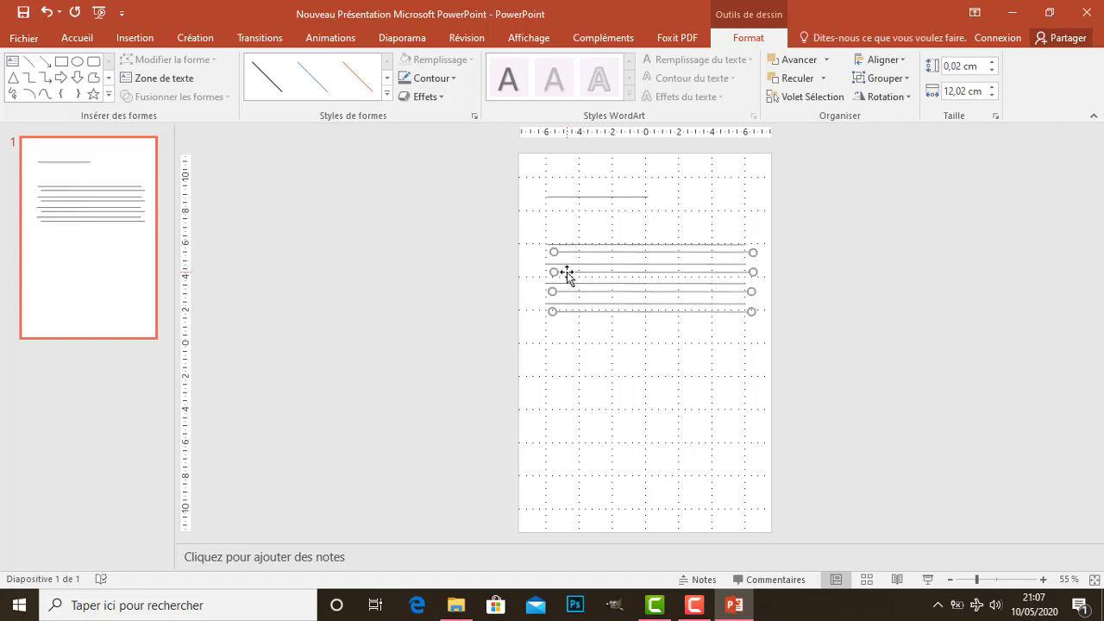
{"action": "key", "text": "Down"}
{"action": "key", "text": "Down"}
{"action": "key", "text": "Down"}
{"action": "key", "text": "Down"}
{"action": "key", "text": "ctrl+Left"}
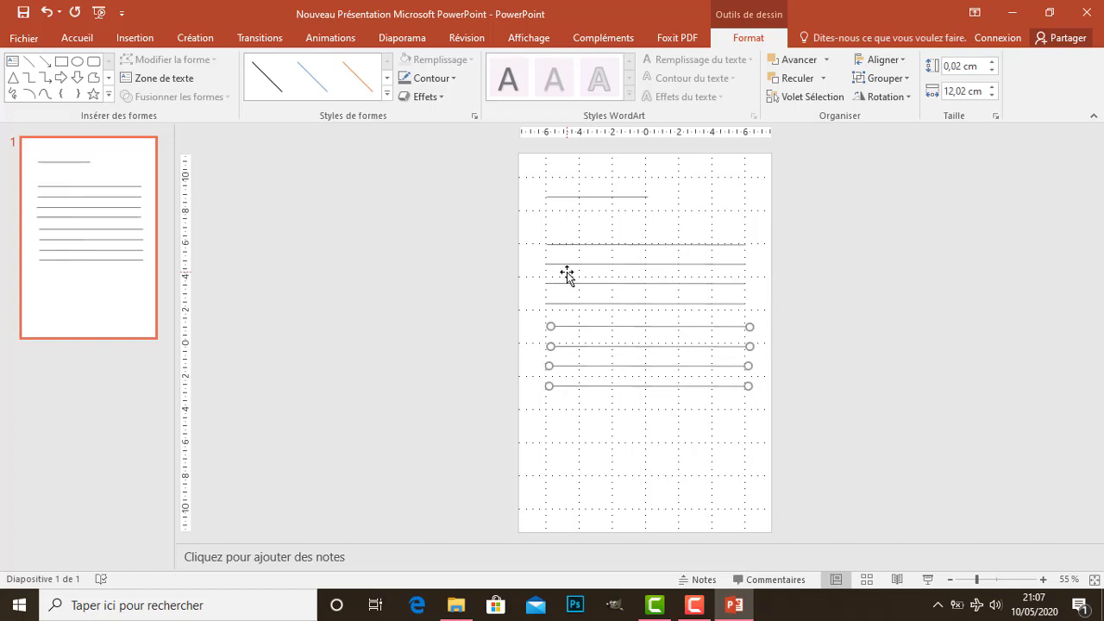
{"action": "key", "text": "ctrl+Left"}
{"action": "key", "text": "ctrl+Left"}
{"action": "key", "text": "ctrl+Left"}
{"action": "key", "text": "ctrl+Up"}
{"action": "key", "text": "ctrl+Up"}
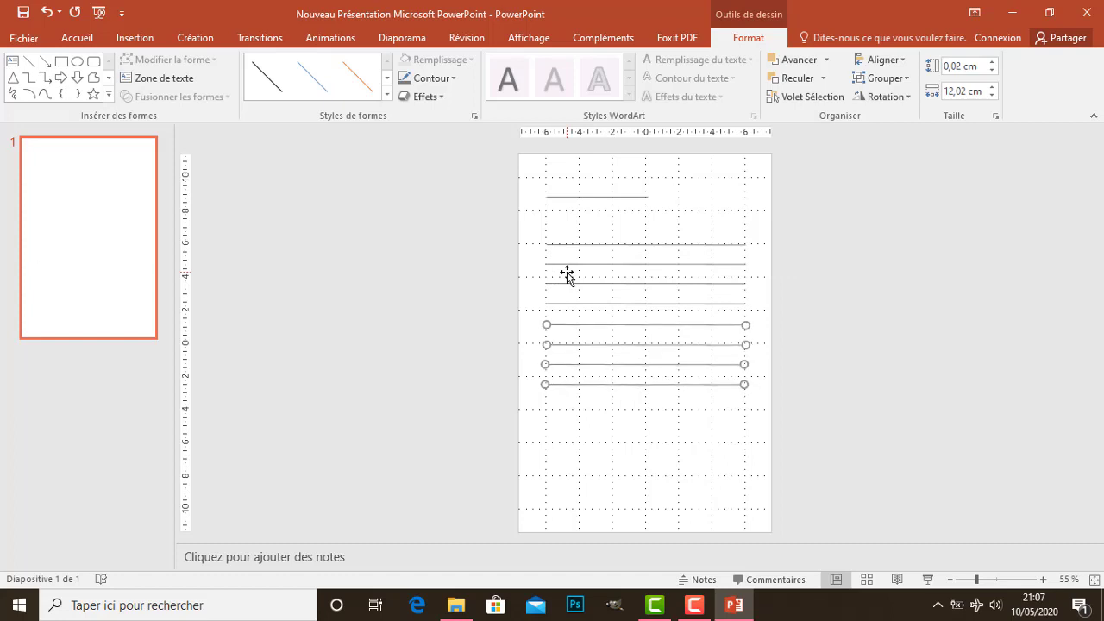
{"action": "key", "text": "ctrl+Up"}
{"action": "key", "text": "ctrl+Up"}
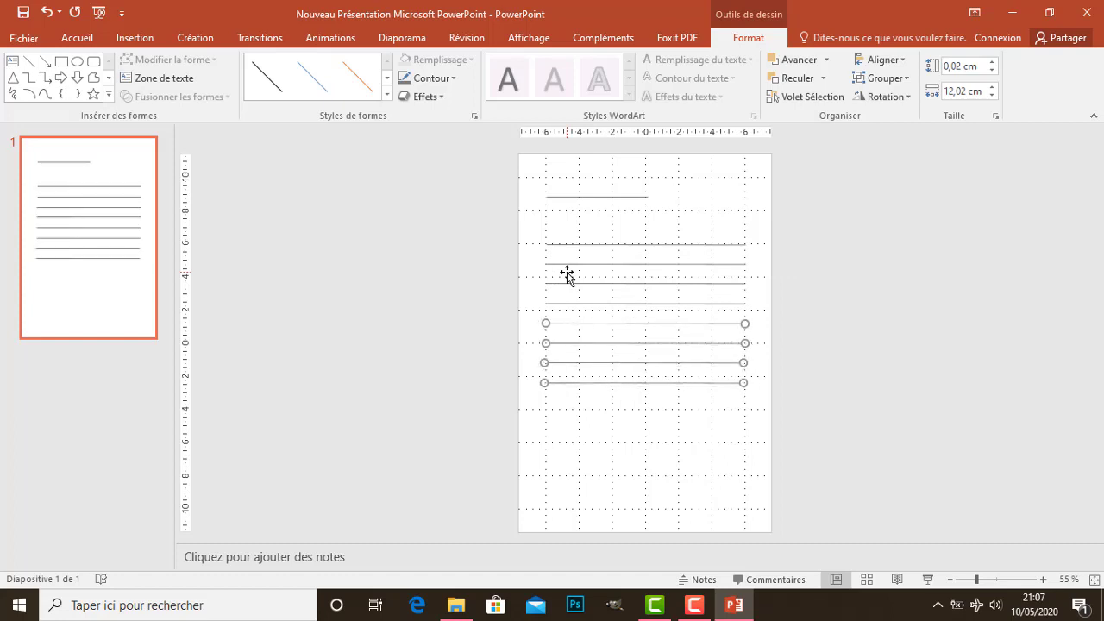
{"action": "left_click", "coordinate": [853, 326]}
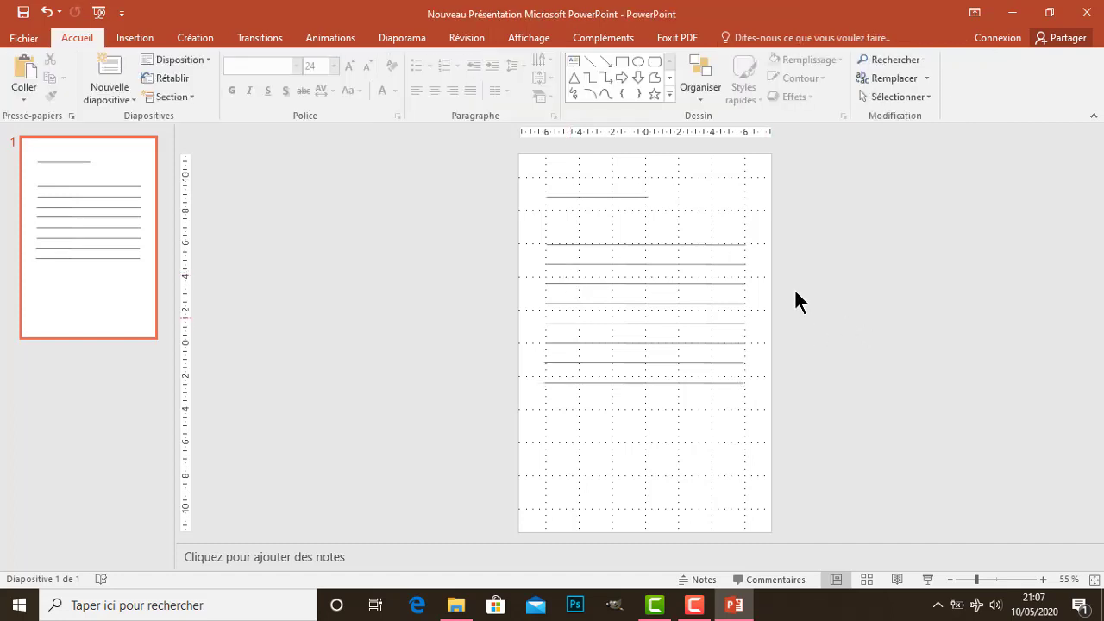
Hide the rulers and gridlines, then duplicate the bottom four ruled lines
{"action": "left_click", "coordinate": [526, 39]}
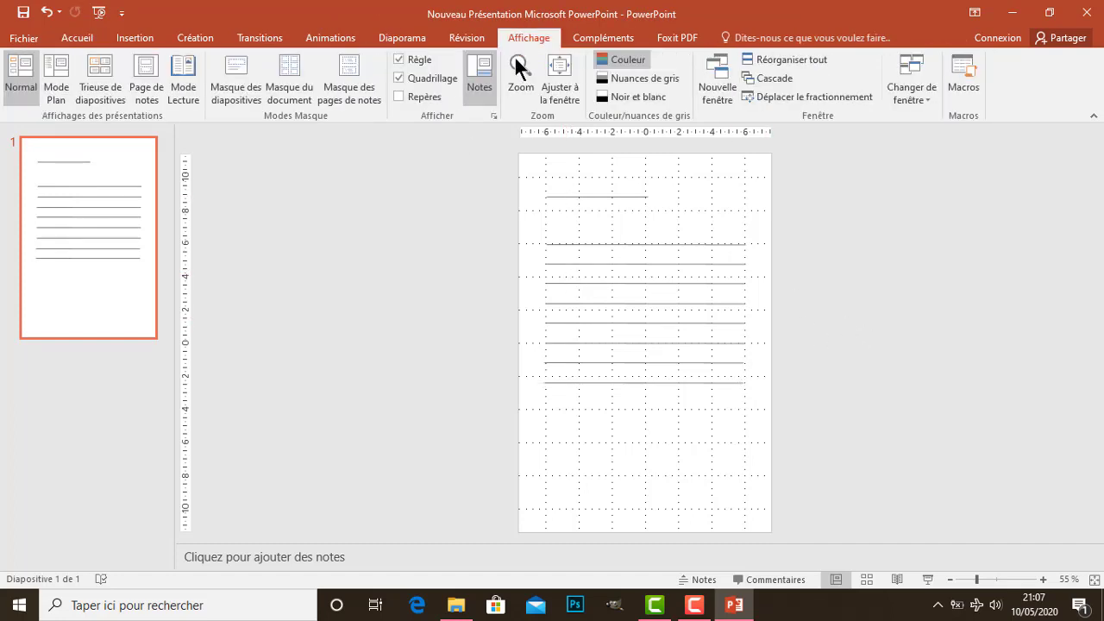
{"action": "left_click", "coordinate": [416, 57]}
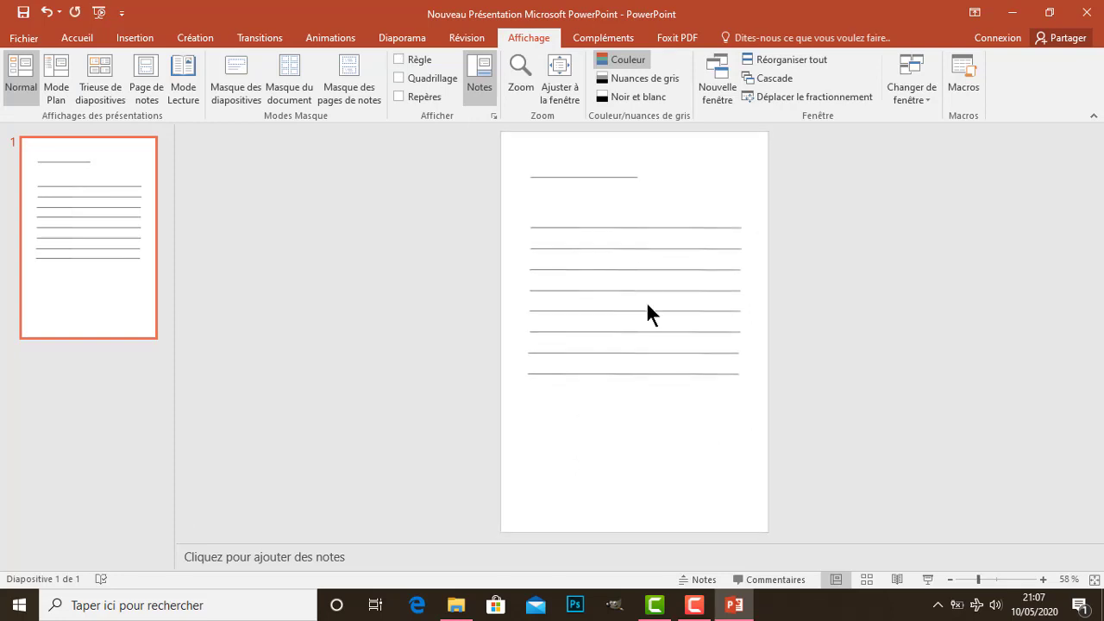
{"action": "left_click", "coordinate": [706, 374]}
{"action": "left_click", "coordinate": [699, 332], "text": "shift"}
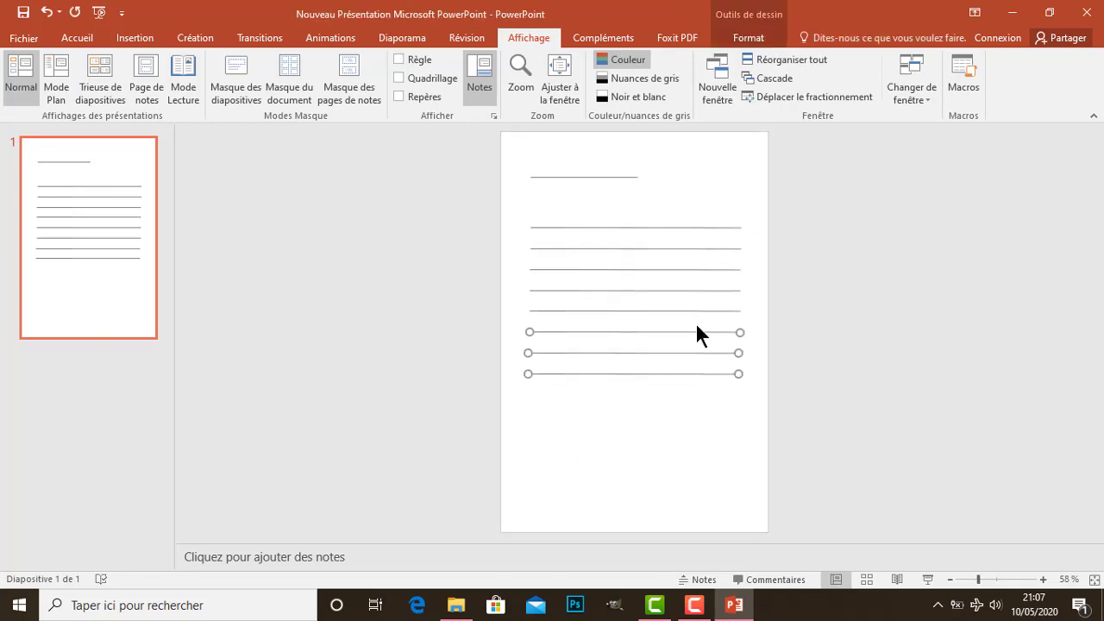
{"action": "left_click", "coordinate": [696, 311], "text": "shift"}
{"action": "key", "text": "ctrl+d"}
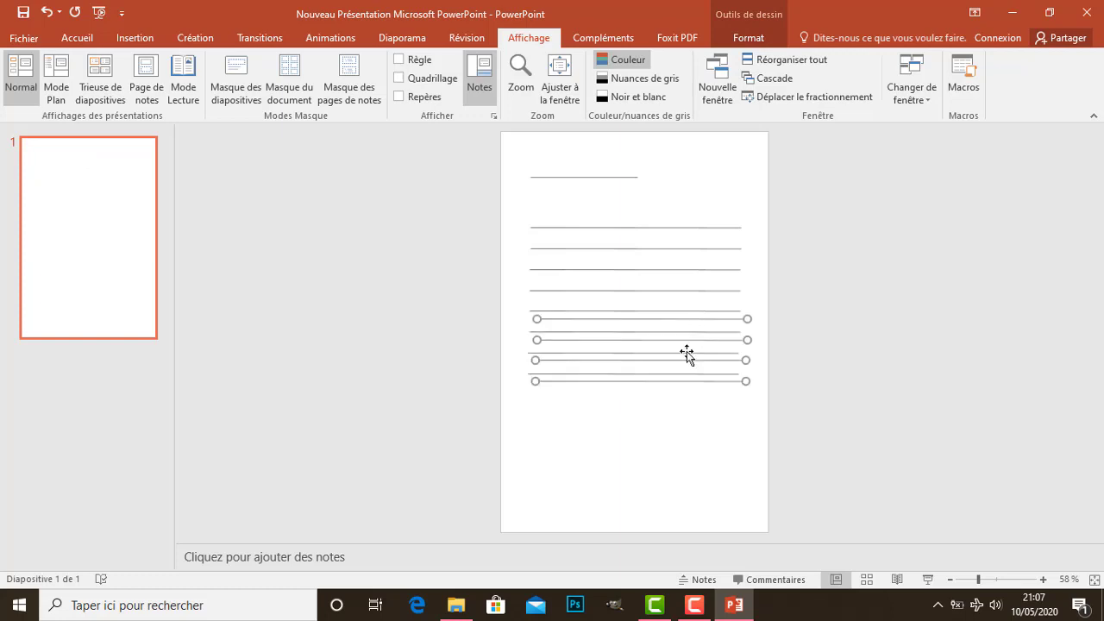
Move the four copies below the stack and even their spacing, giving twelve ruled lines
{"action": "key", "text": "Left"}
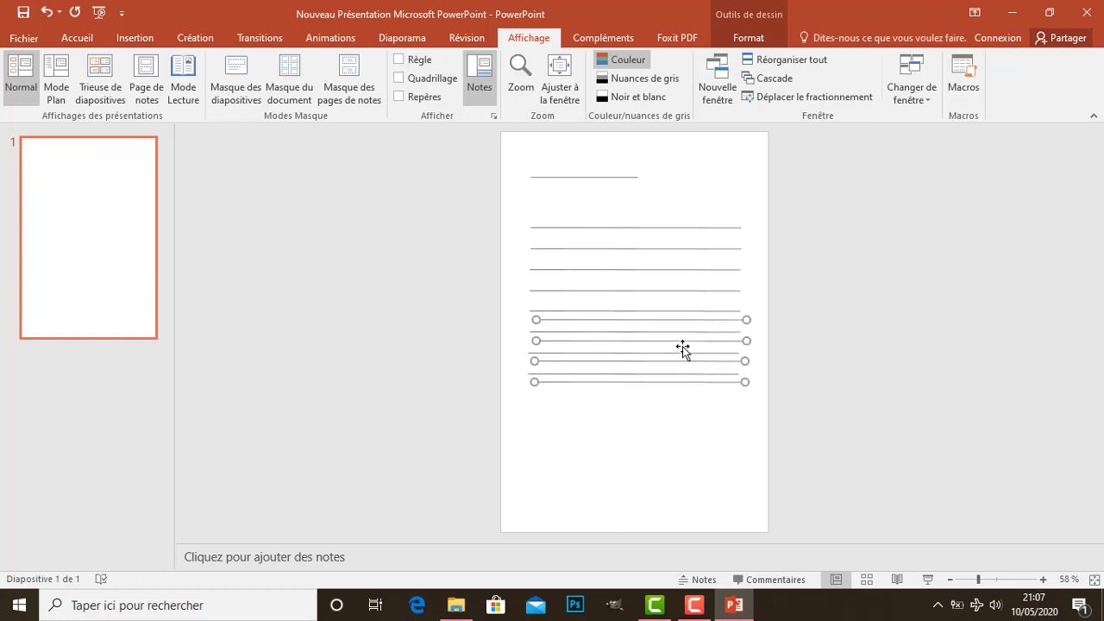
{"action": "key", "text": "ctrl+Left"}
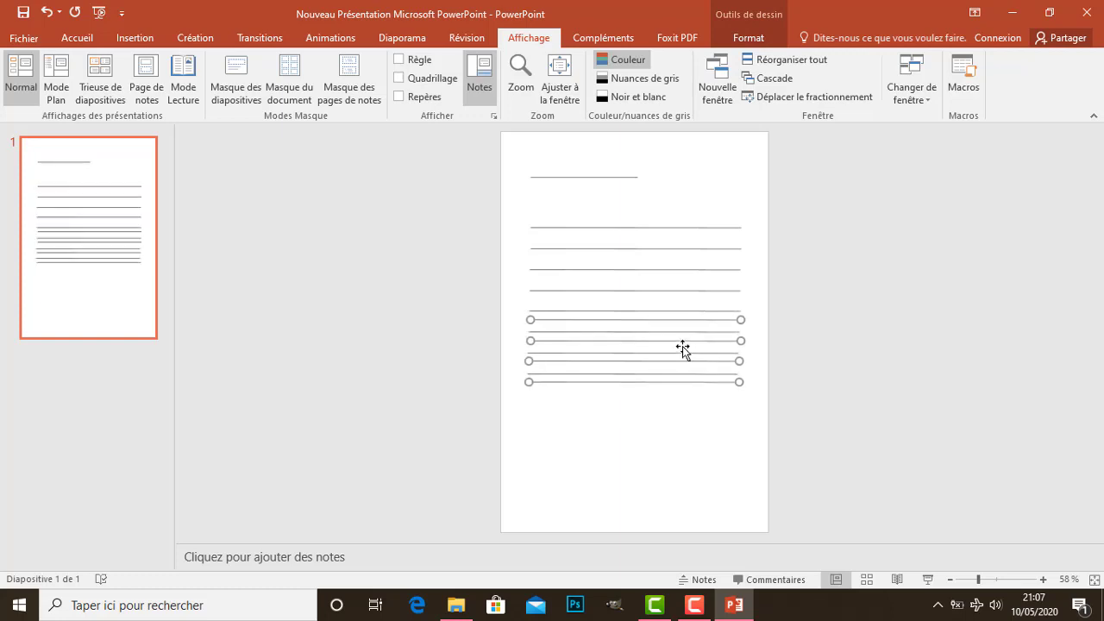
{"action": "key", "text": "ctrl+Down"}
{"action": "key", "text": "ctrl+Down"}
{"action": "key", "text": "ctrl+Down"}
{"action": "key", "text": "ctrl+Down"}
{"action": "key", "text": "ctrl+Down"}
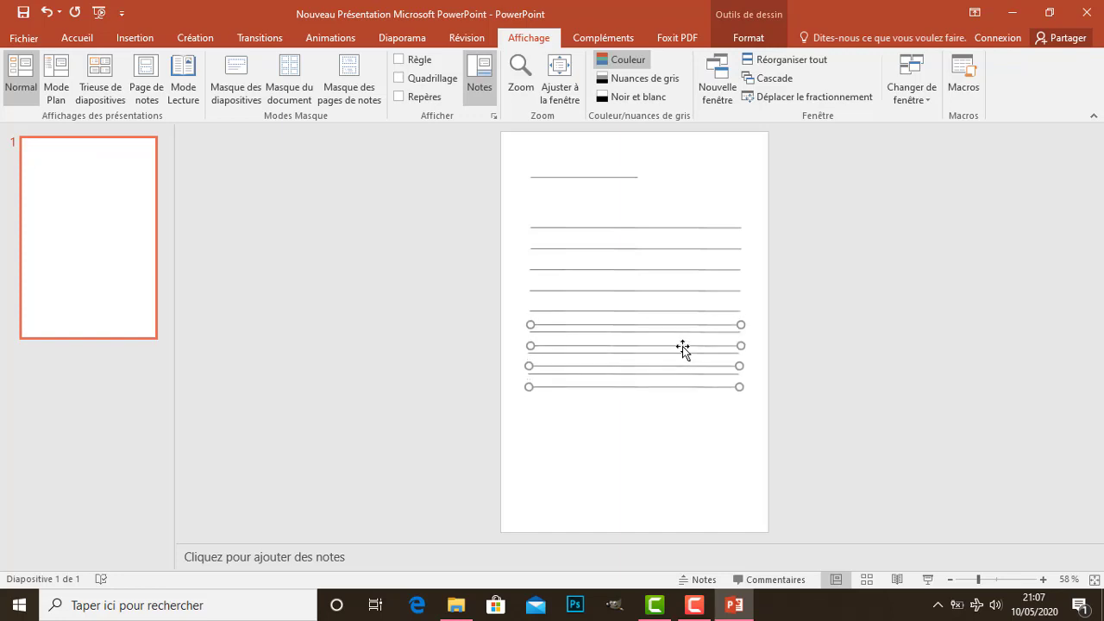
{"action": "key", "text": "Down"}
{"action": "key", "text": "Down"}
{"action": "key", "text": "Down"}
{"action": "key", "text": "Down"}
{"action": "key", "text": "Down"}
{"action": "key", "text": "Down"}
{"action": "key", "text": "Down"}
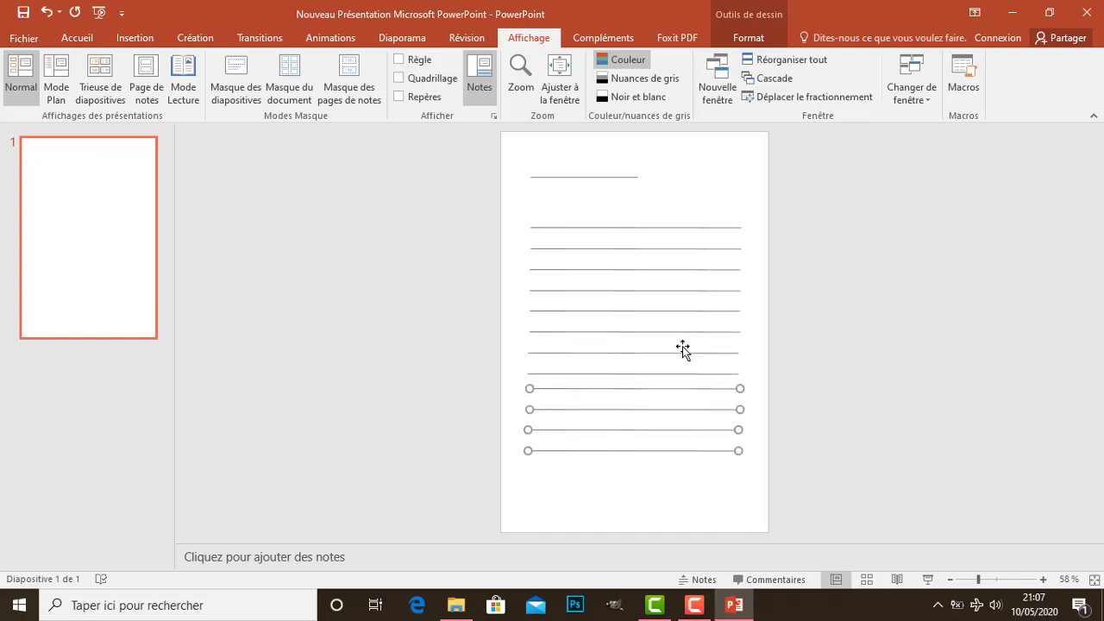
{"action": "key", "text": "ctrl+Down"}
{"action": "key", "text": "ctrl+Down"}
{"action": "key", "text": "ctrl+Down"}
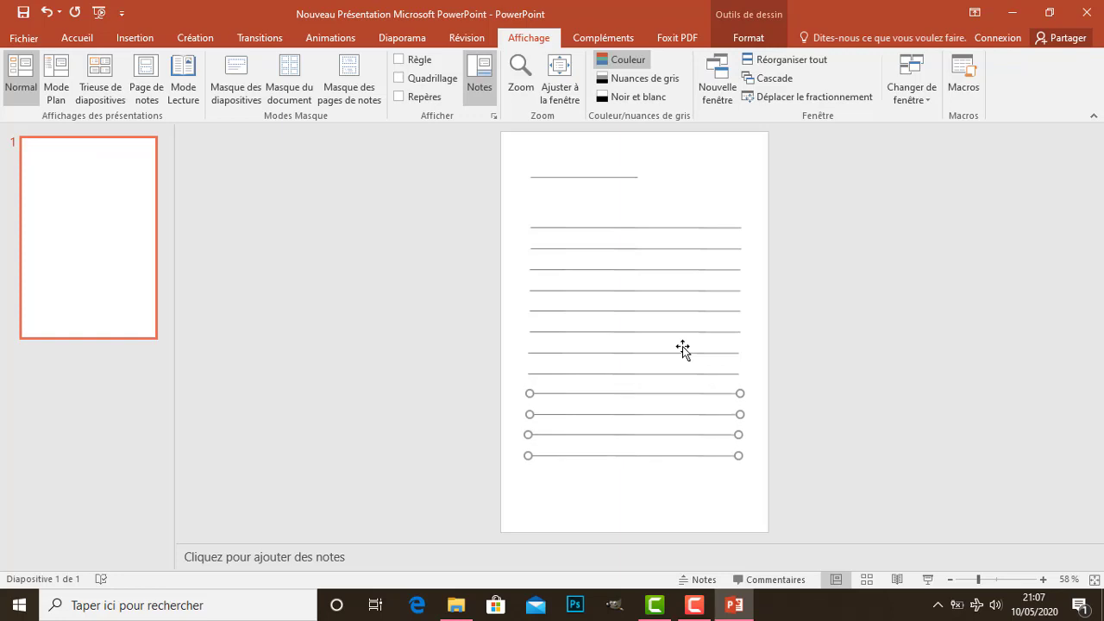
{"action": "key", "text": "ctrl+Down"}
{"action": "key", "text": "ctrl+Down"}
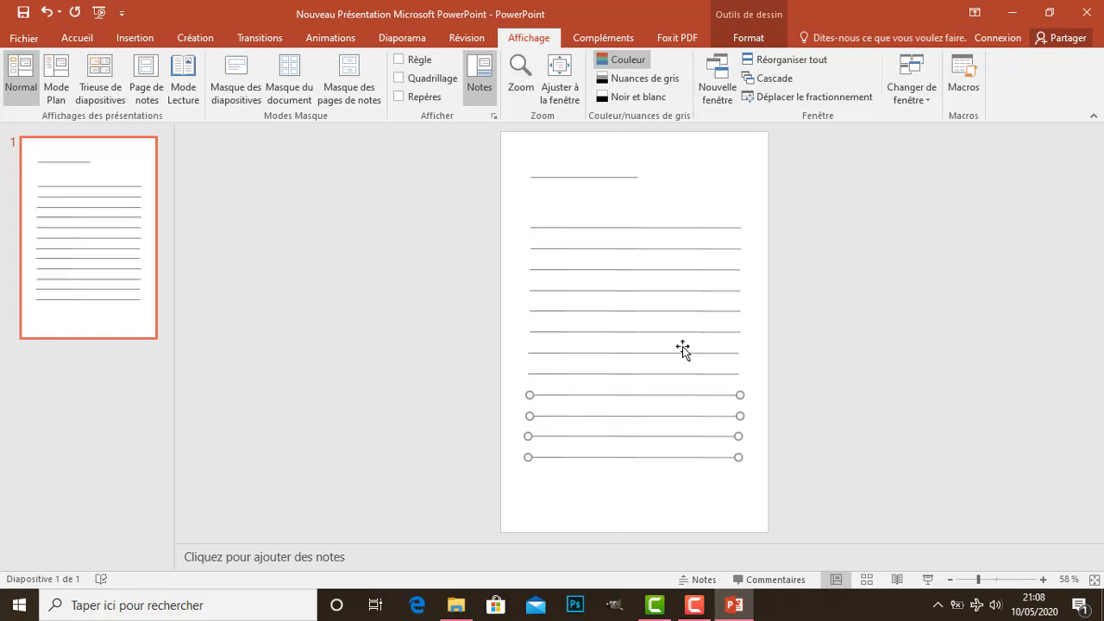
{"action": "key", "text": "ctrl+Down"}
{"action": "key", "text": "ctrl+Up"}
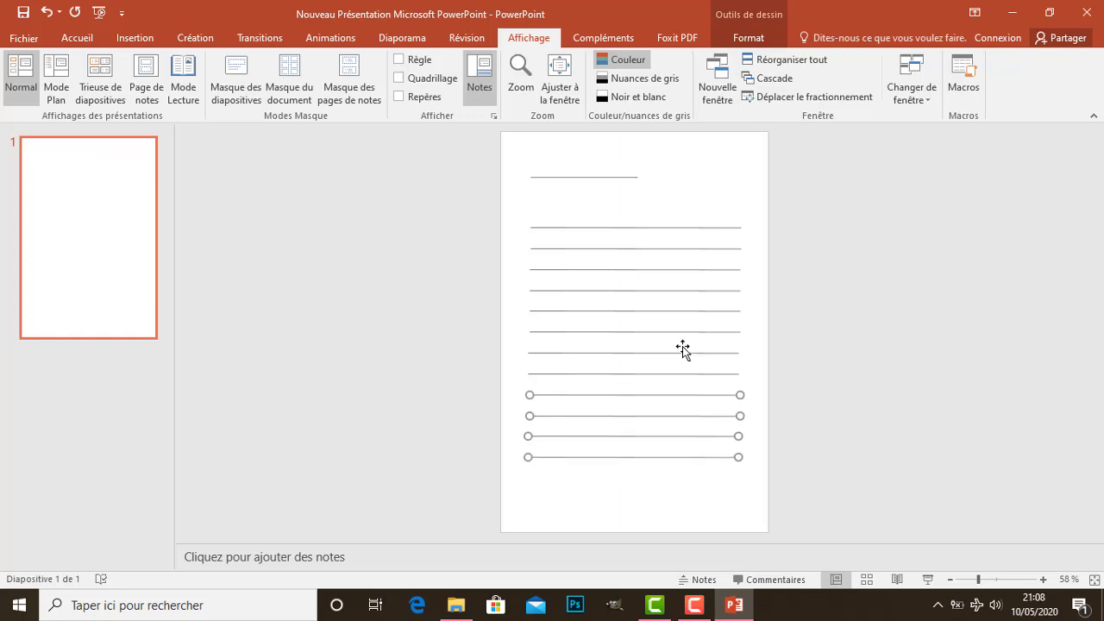
{"action": "left_click", "coordinate": [680, 487]}
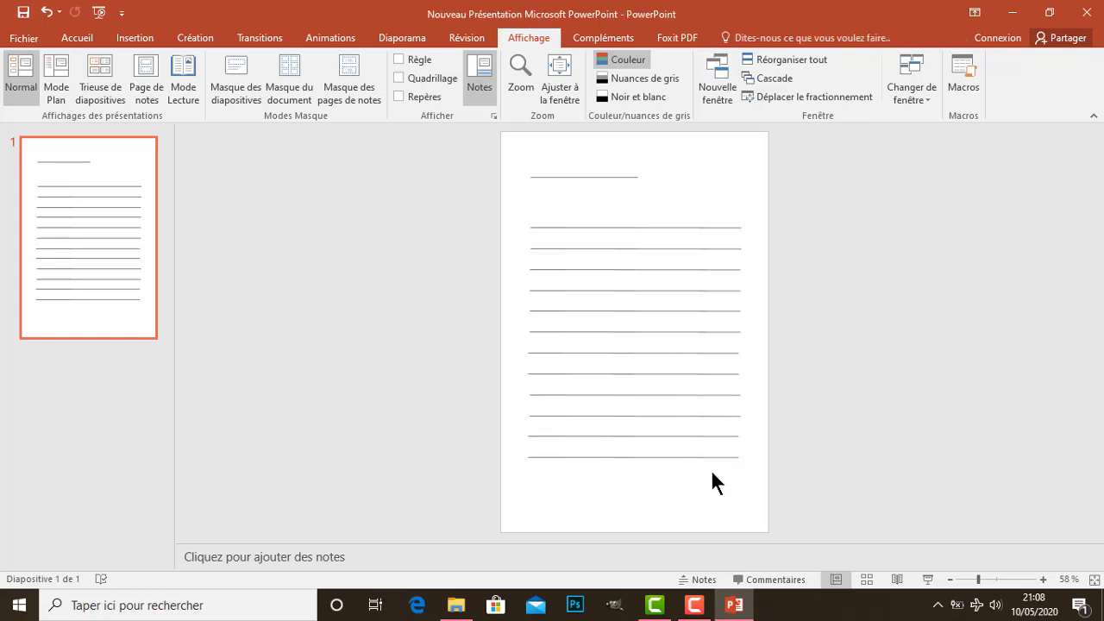
Copy slide 1 and paste it repeatedly in the thumbnail pane until there are ten slides
{"action": "right_click", "coordinate": [113, 238]}
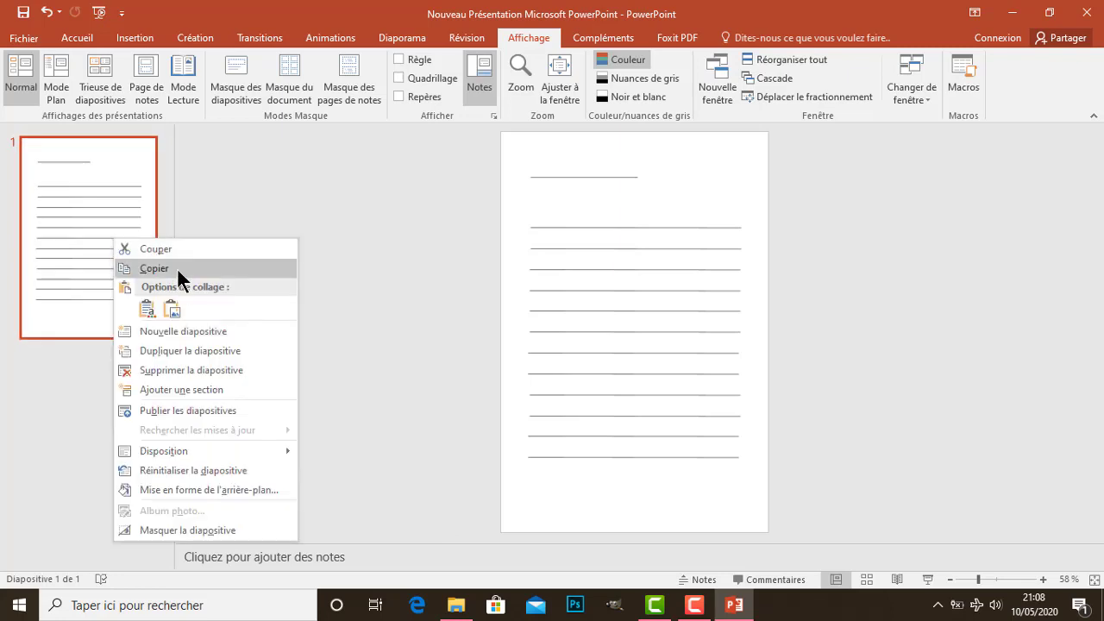
{"action": "left_click", "coordinate": [178, 270]}
{"action": "left_click", "coordinate": [121, 390]}
{"action": "key", "text": "ctrl+v"}
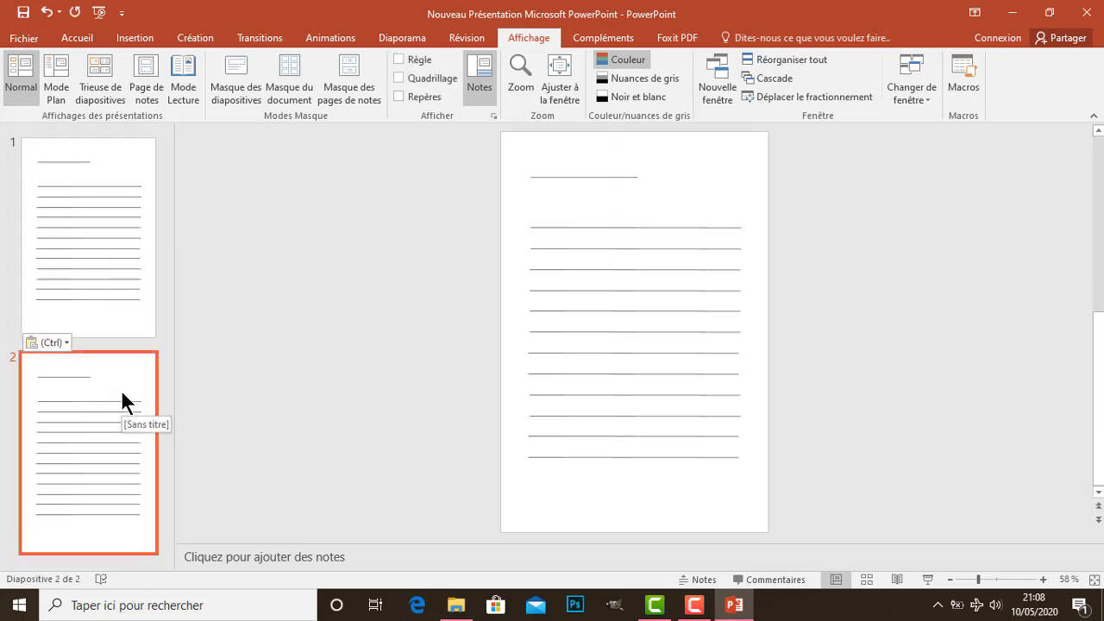
{"action": "key", "text": "ctrl+v"}
{"action": "key", "text": "ctrl+v"}
{"action": "key", "text": "ctrl+v"}
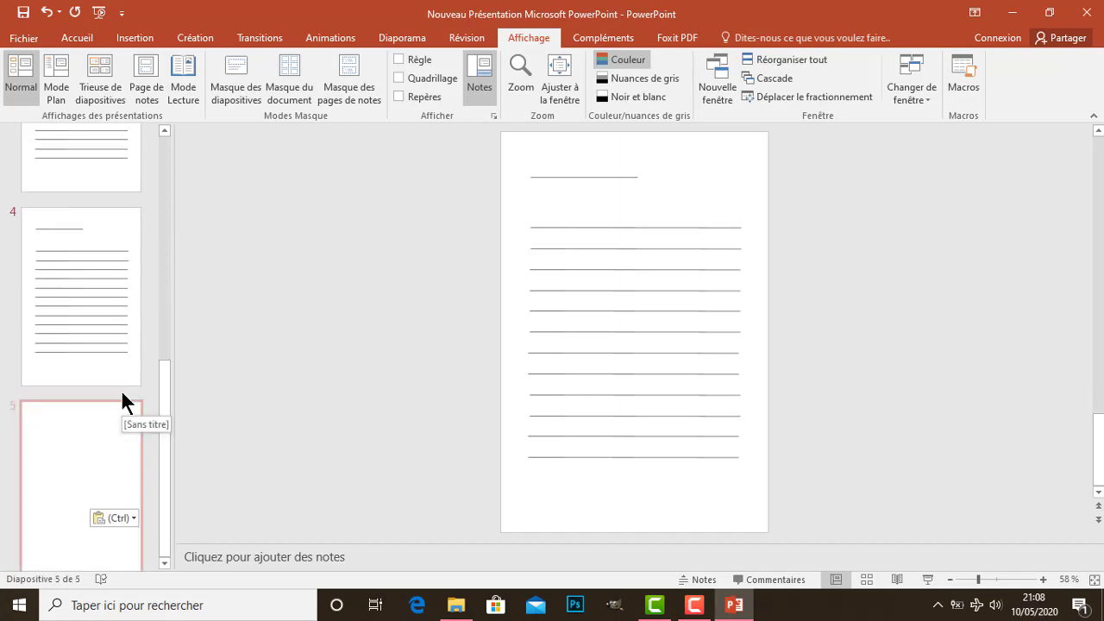
{"action": "key", "text": "ctrl+v"}
{"action": "key", "text": "ctrl+v"}
{"action": "key", "text": "ctrl+v"}
{"action": "key", "text": "ctrl+v"}
{"action": "key", "text": "ctrl+v"}
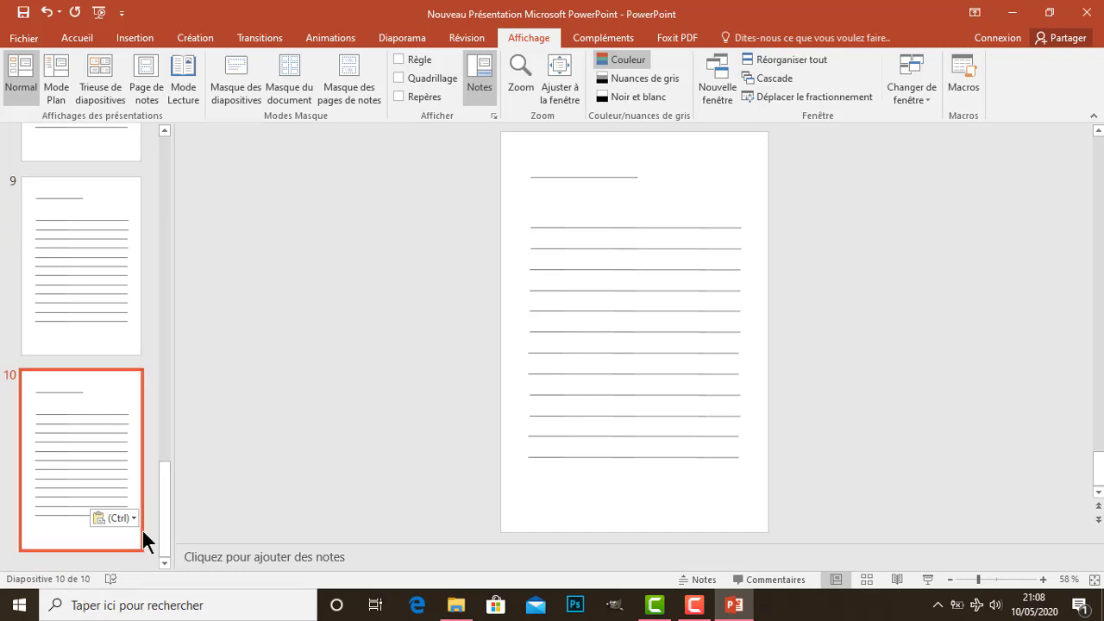
{"action": "left_click_drag", "start_coordinate": [164, 519], "coordinate": [172, 160]}
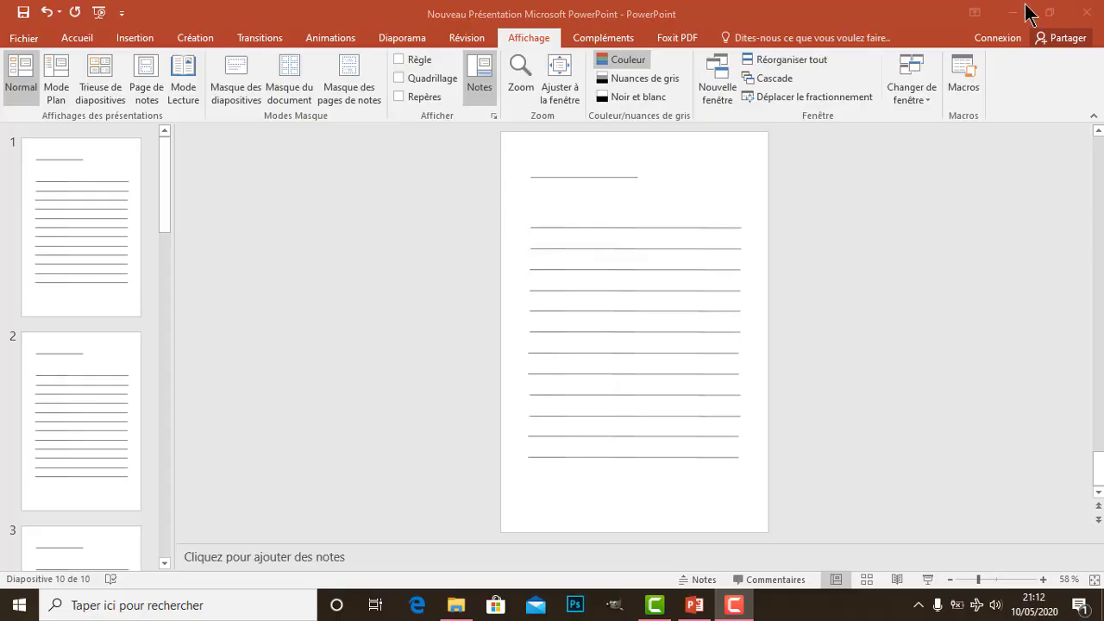
Minimize PowerPoint and open the WAH folder on the desktop, briefly checking DOWLOADFORFREE
{"action": "left_click", "coordinate": [1017, 12]}
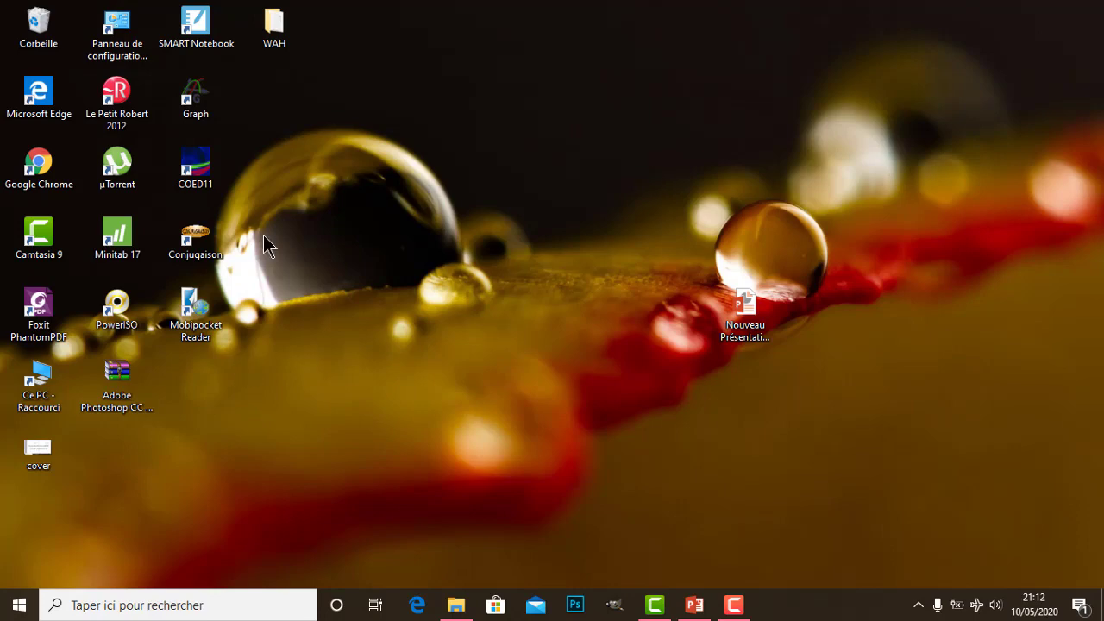
{"action": "double_click", "coordinate": [277, 21]}
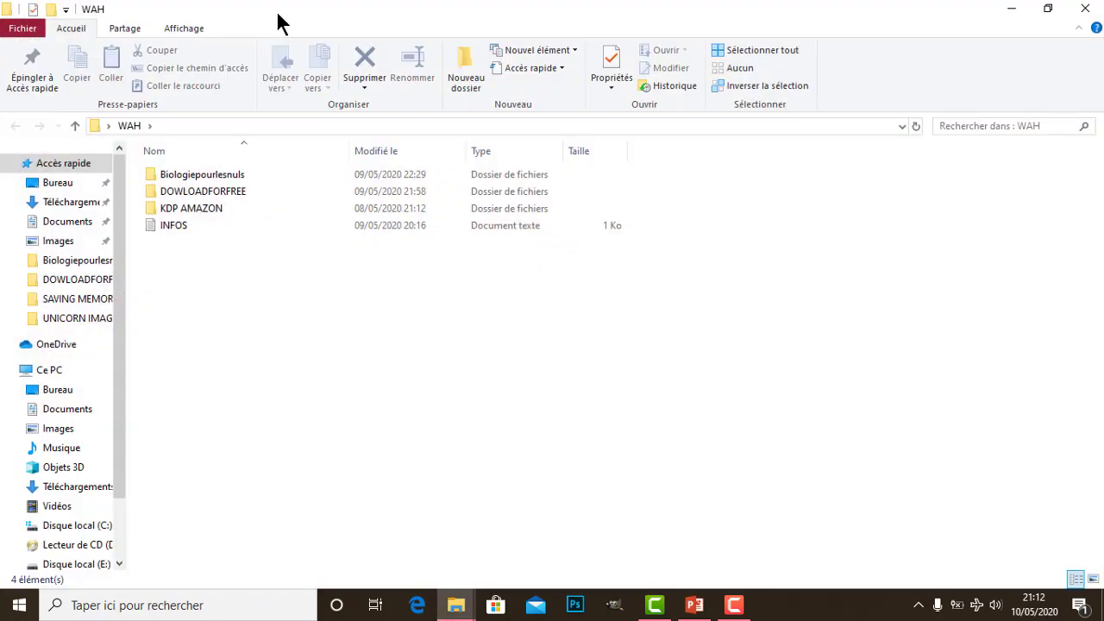
{"action": "left_click", "coordinate": [214, 198]}
{"action": "double_click", "coordinate": [214, 197]}
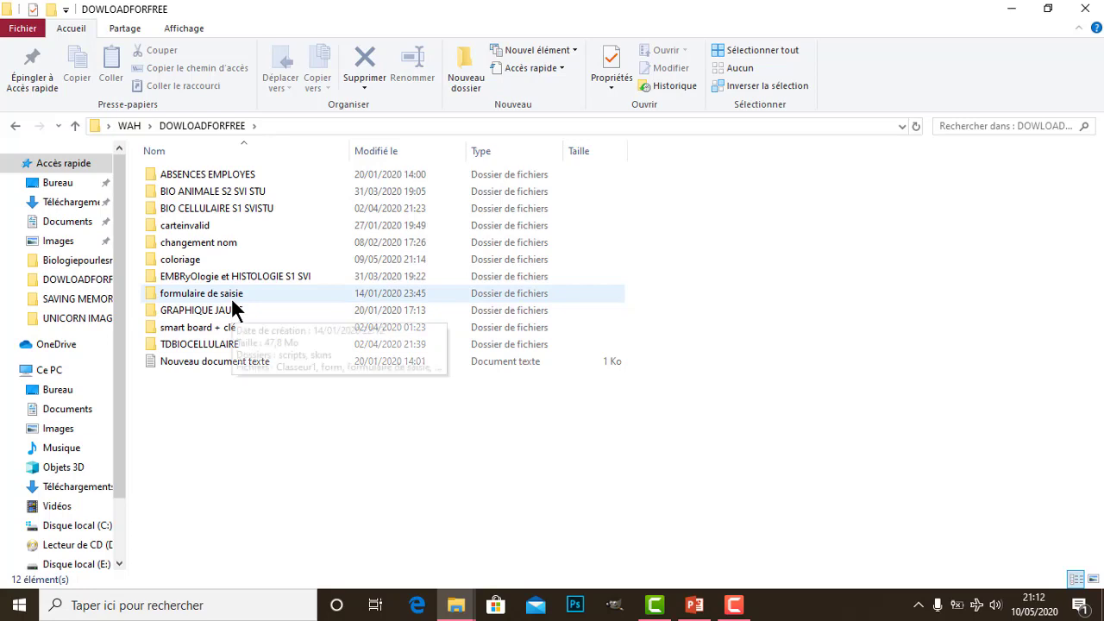
{"action": "left_click", "coordinate": [15, 126]}
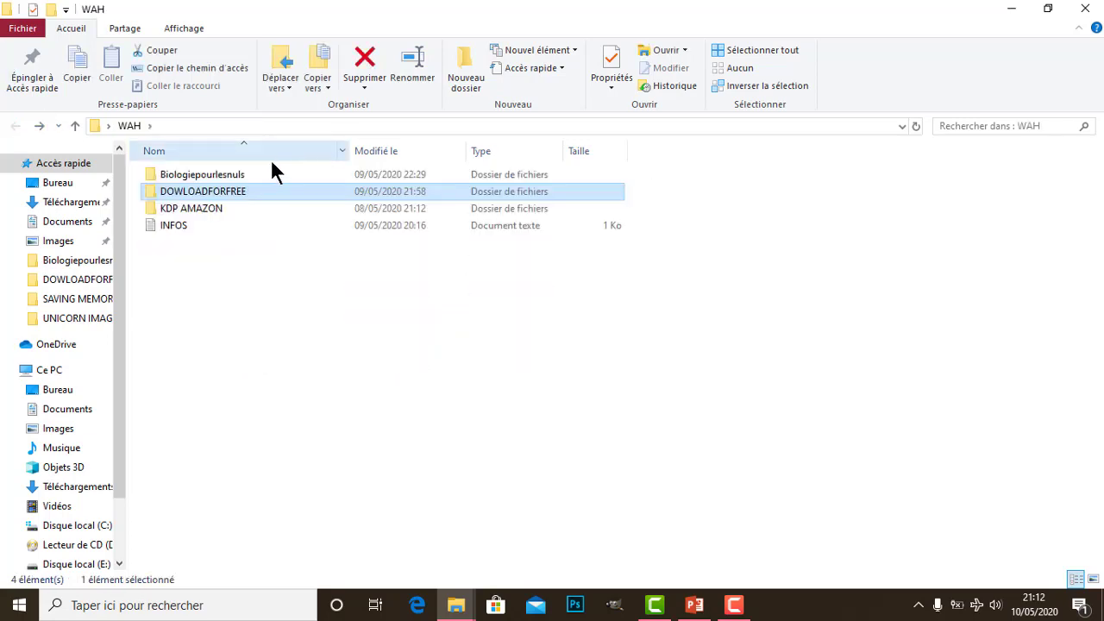
{"action": "double_click", "coordinate": [247, 197]}
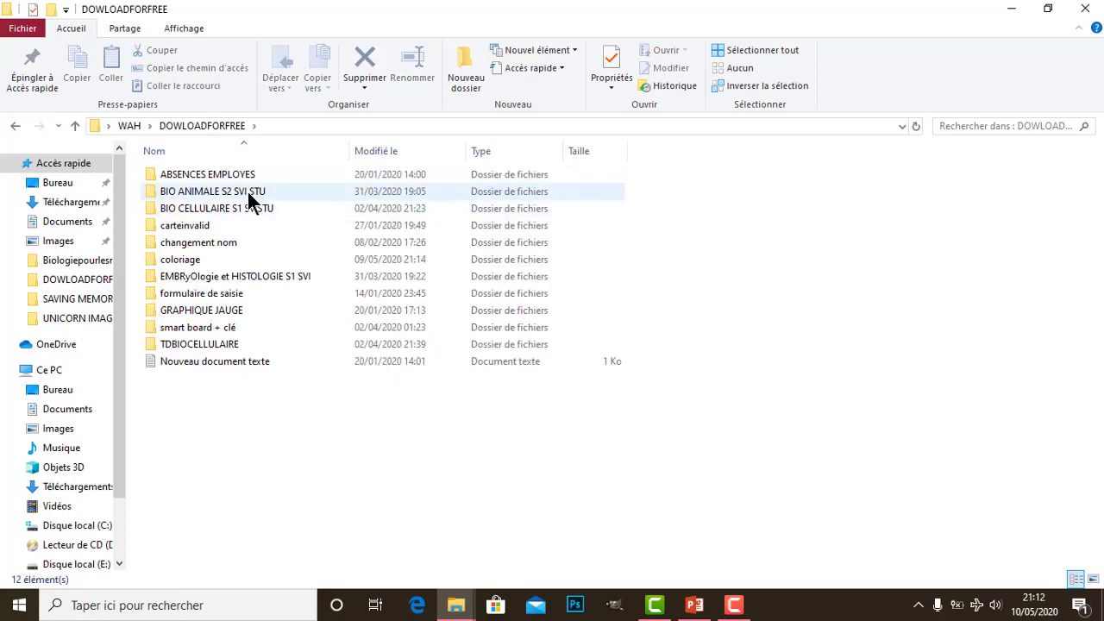
{"action": "left_click", "coordinate": [14, 126]}
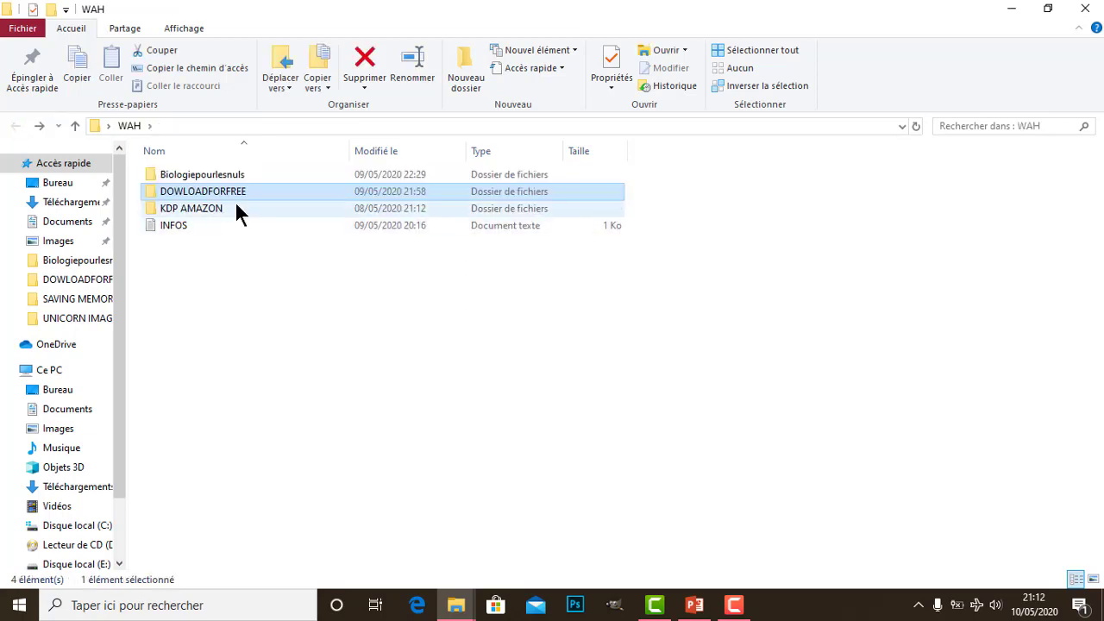
Go into KDP AMAZON > NOTEBOOK > SAVING MEMORIES ONE PAGE AT A TIME and open the 354 Ko PDF
{"action": "double_click", "coordinate": [236, 207]}
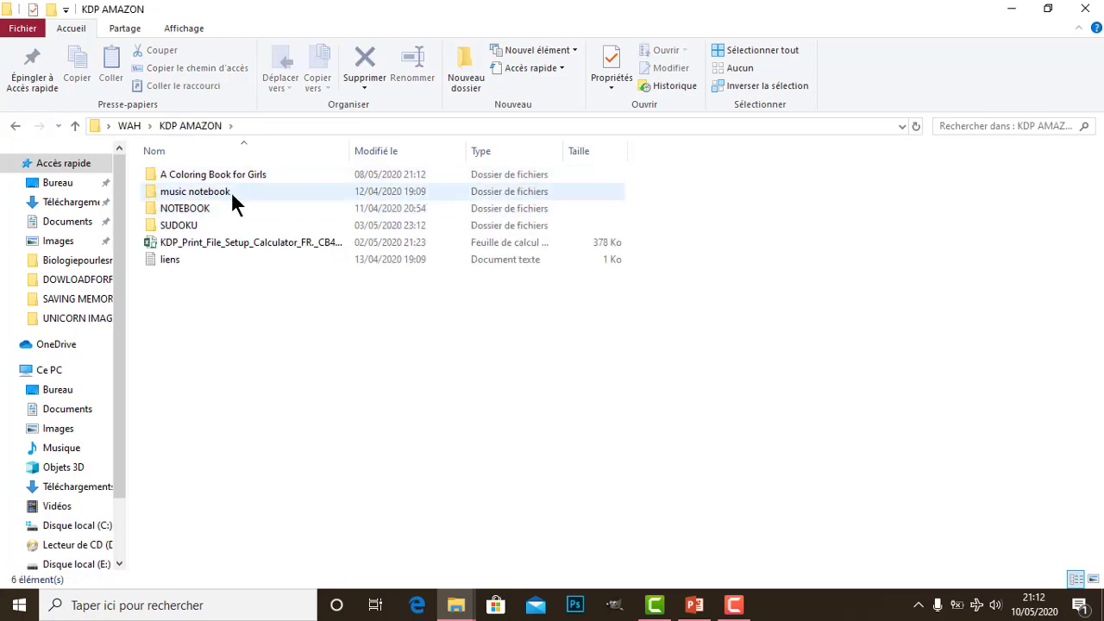
{"action": "double_click", "coordinate": [221, 207]}
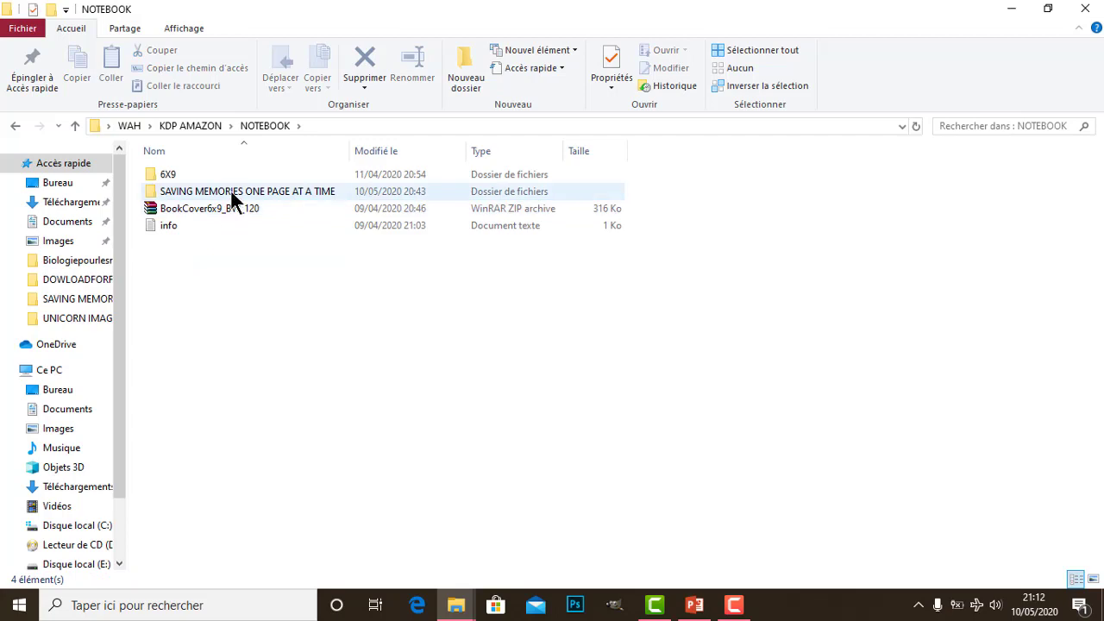
{"action": "double_click", "coordinate": [231, 192]}
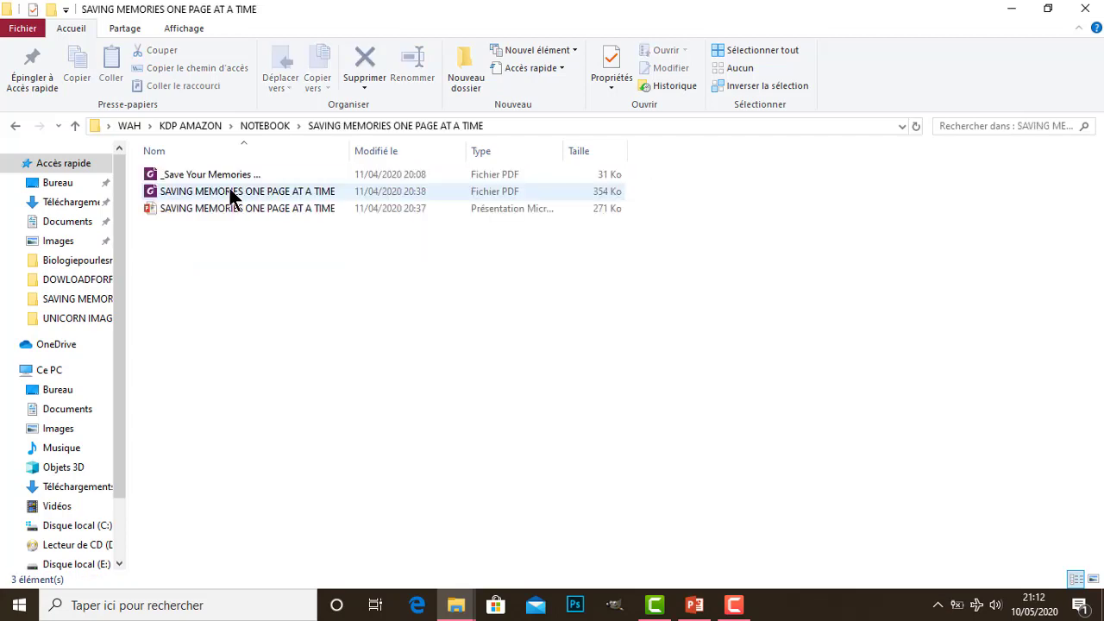
{"action": "left_click", "coordinate": [229, 191]}
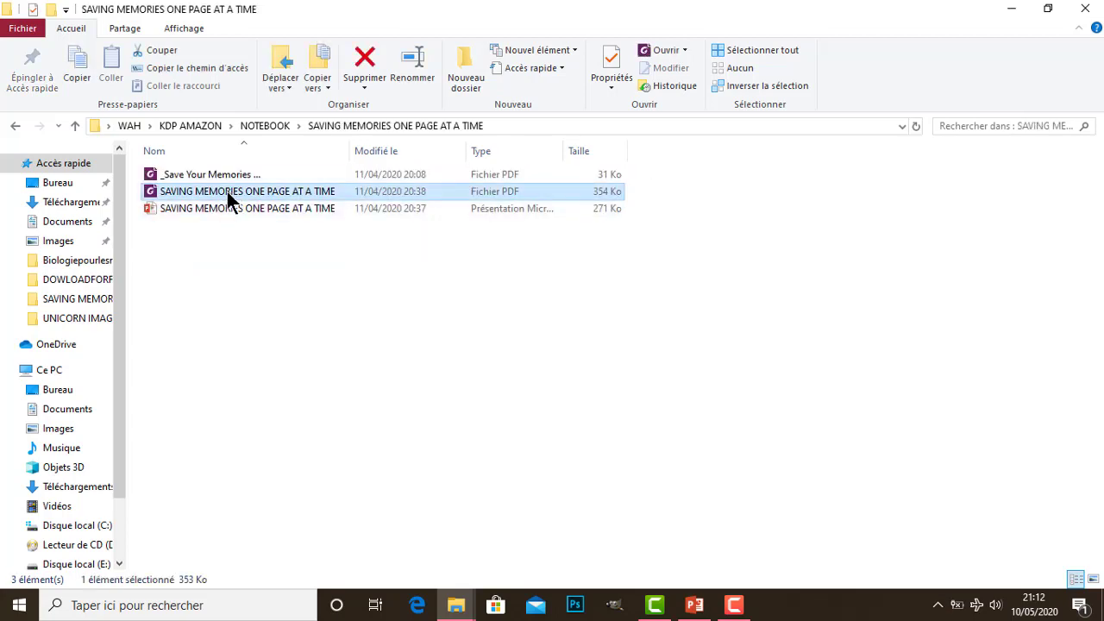
{"action": "double_click", "coordinate": [227, 191]}
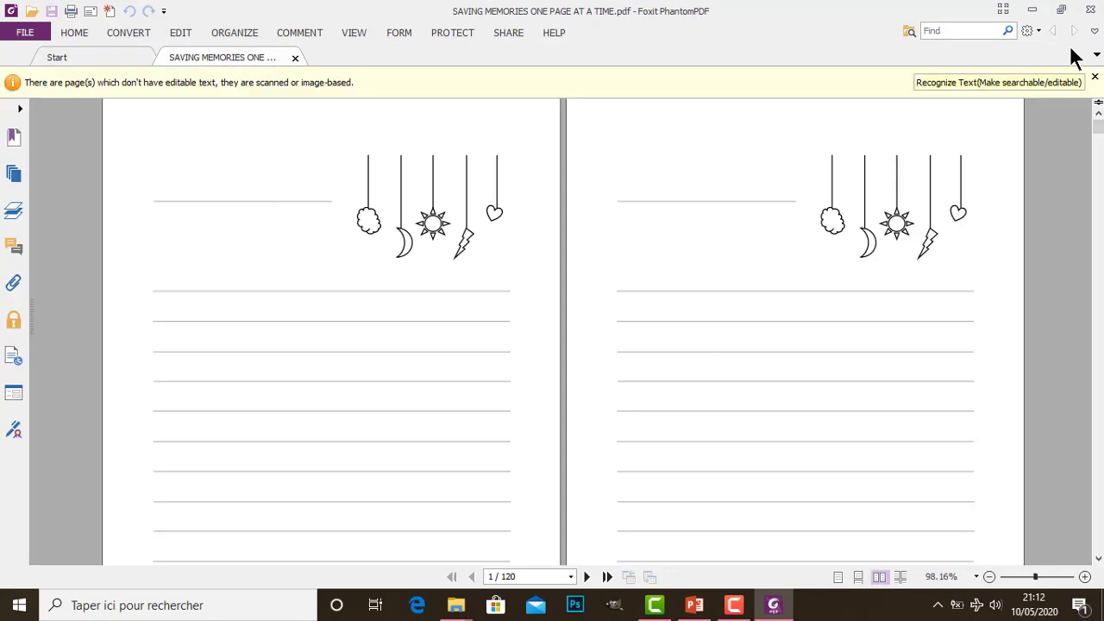
Dismiss the notification, zoom to about 61%, flip through the ruled pages two at a time, then minimize Foxit
{"action": "left_click", "coordinate": [1094, 77]}
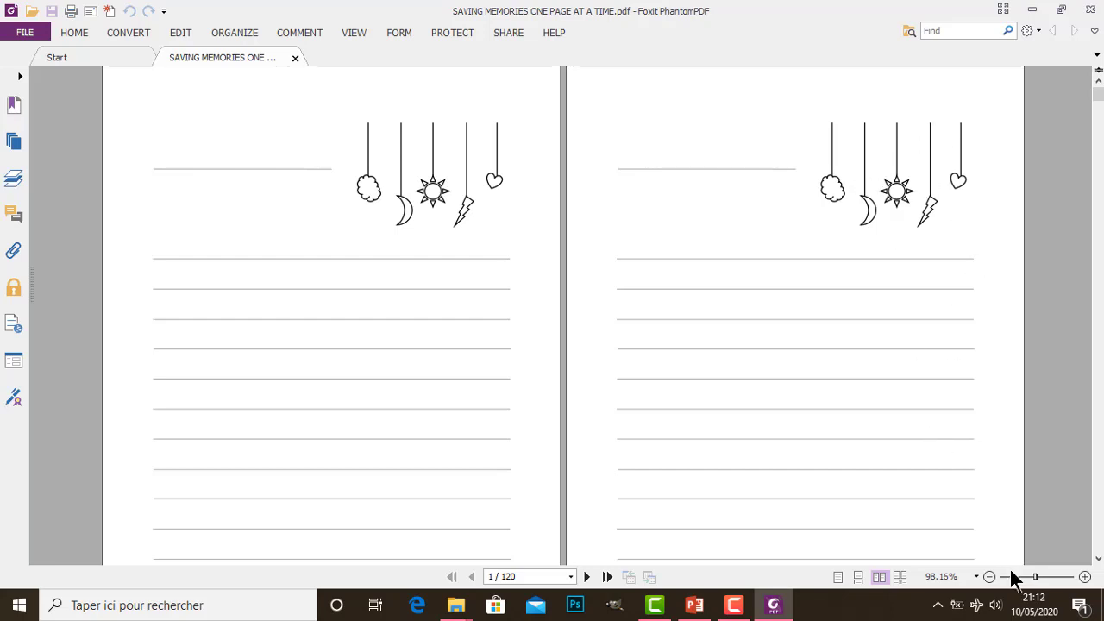
{"action": "left_click_drag", "start_coordinate": [1032, 578], "coordinate": [1024, 578]}
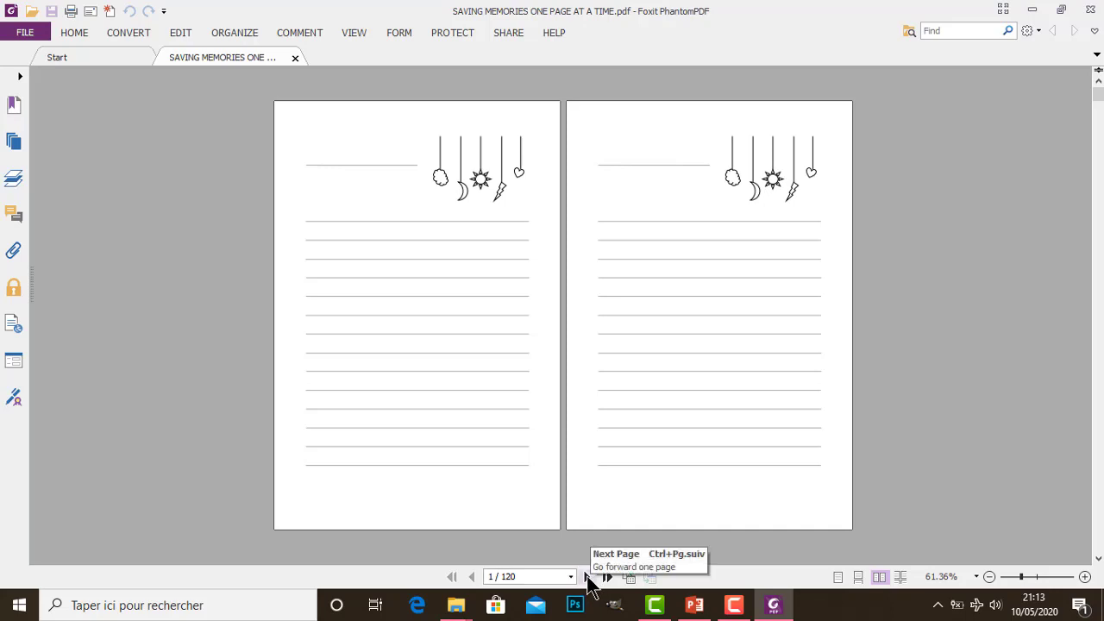
{"action": "left_click", "coordinate": [587, 578]}
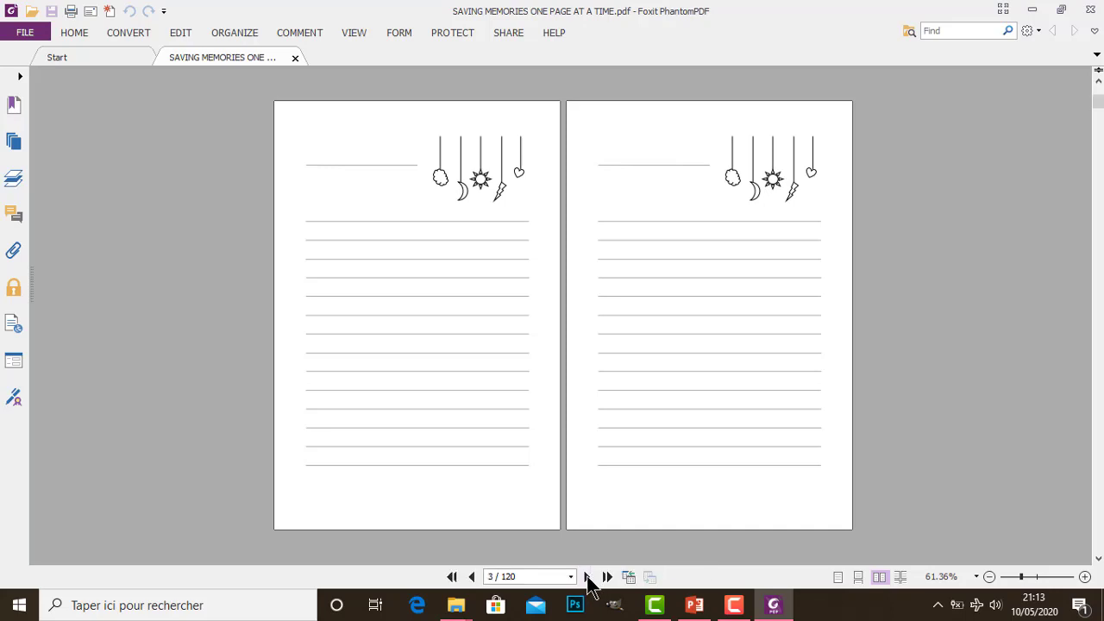
{"action": "left_click", "coordinate": [587, 578]}
{"action": "left_click", "coordinate": [587, 578]}
{"action": "left_click", "coordinate": [588, 577]}
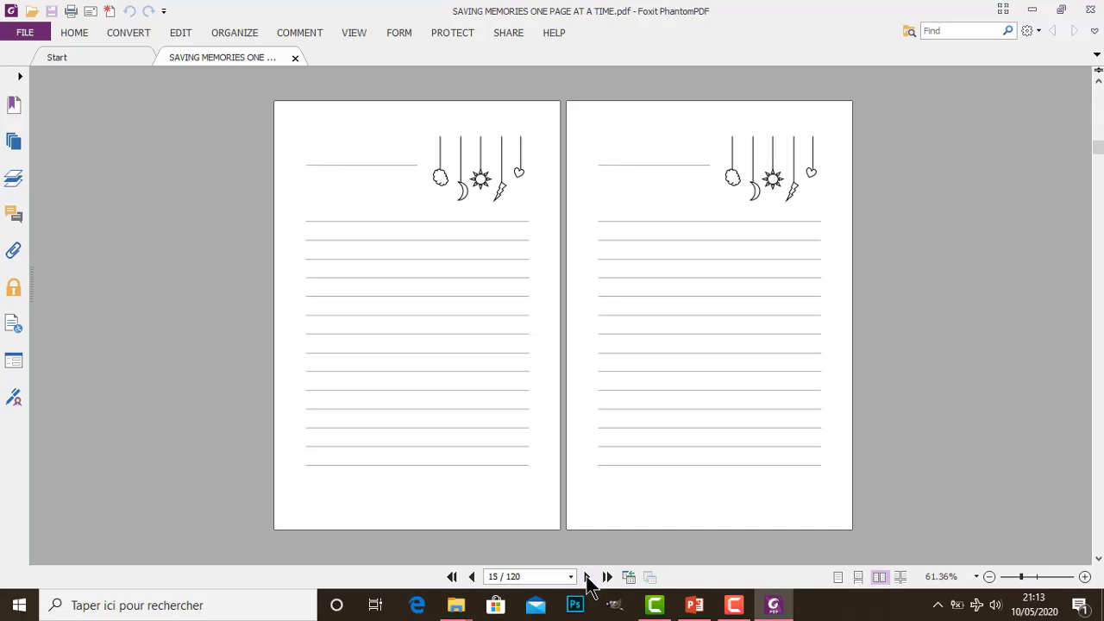
{"action": "left_click", "coordinate": [587, 578]}
{"action": "left_click", "coordinate": [588, 578]}
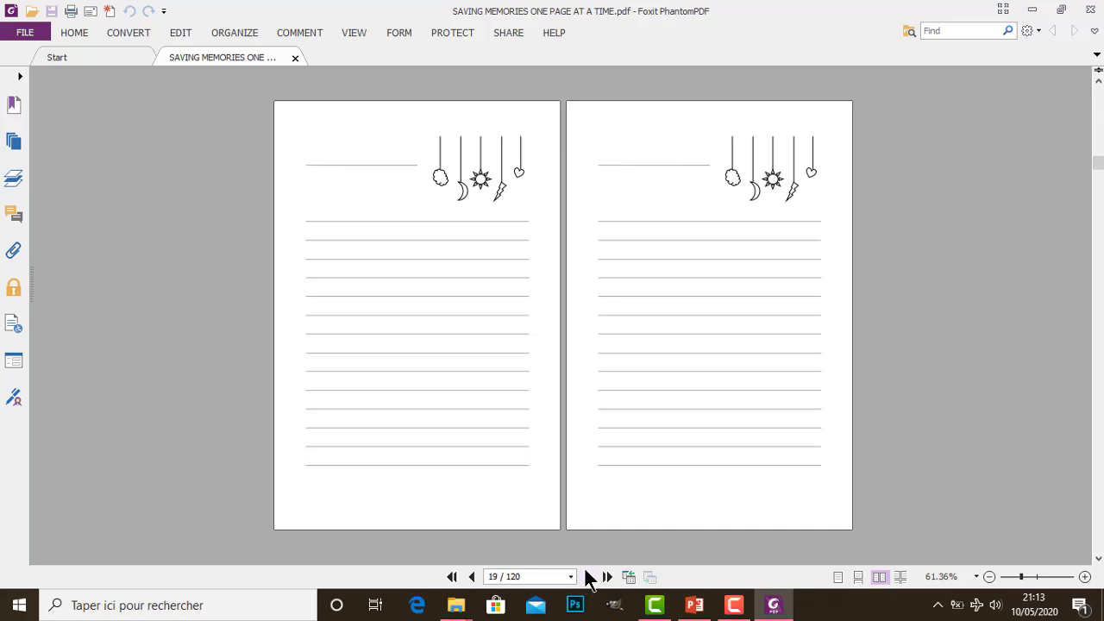
{"action": "left_click", "coordinate": [1032, 8]}
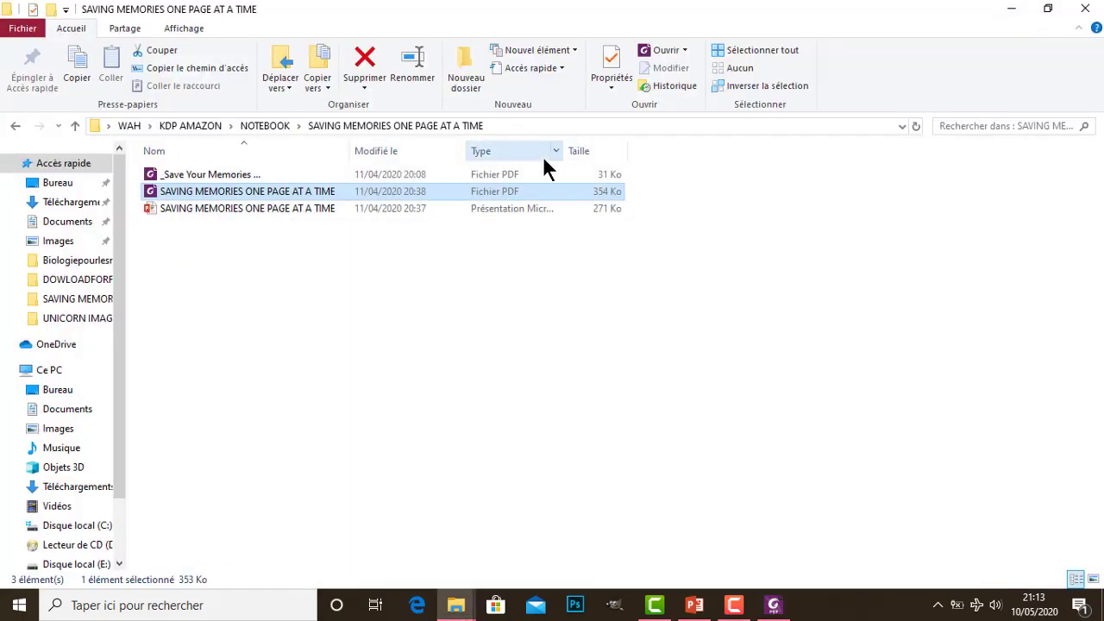
Open the black '_Save Your Memories' cover PDF, fit the whole page, then close all tabs
{"action": "double_click", "coordinate": [218, 176]}
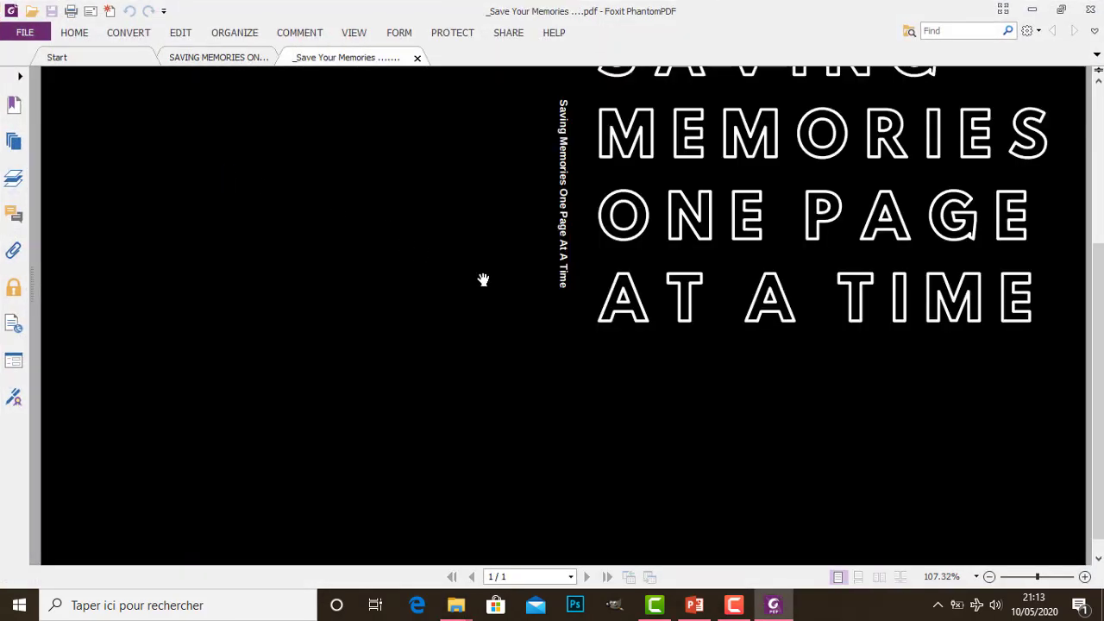
{"action": "left_click_drag", "start_coordinate": [1089, 457], "coordinate": [1084, 271]}
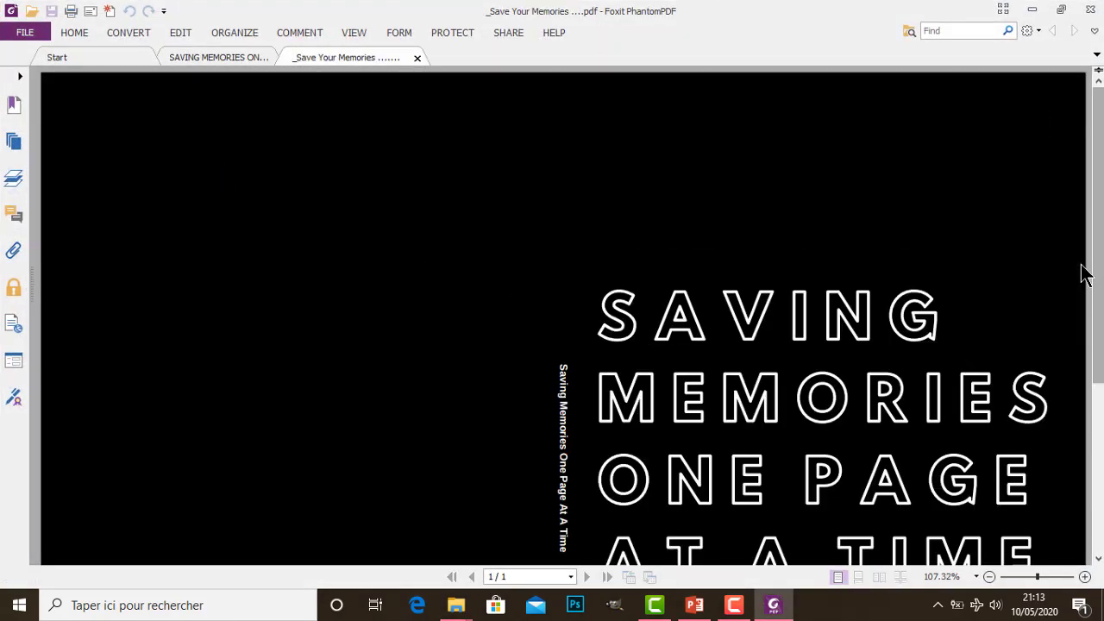
{"action": "left_click", "coordinate": [1024, 576]}
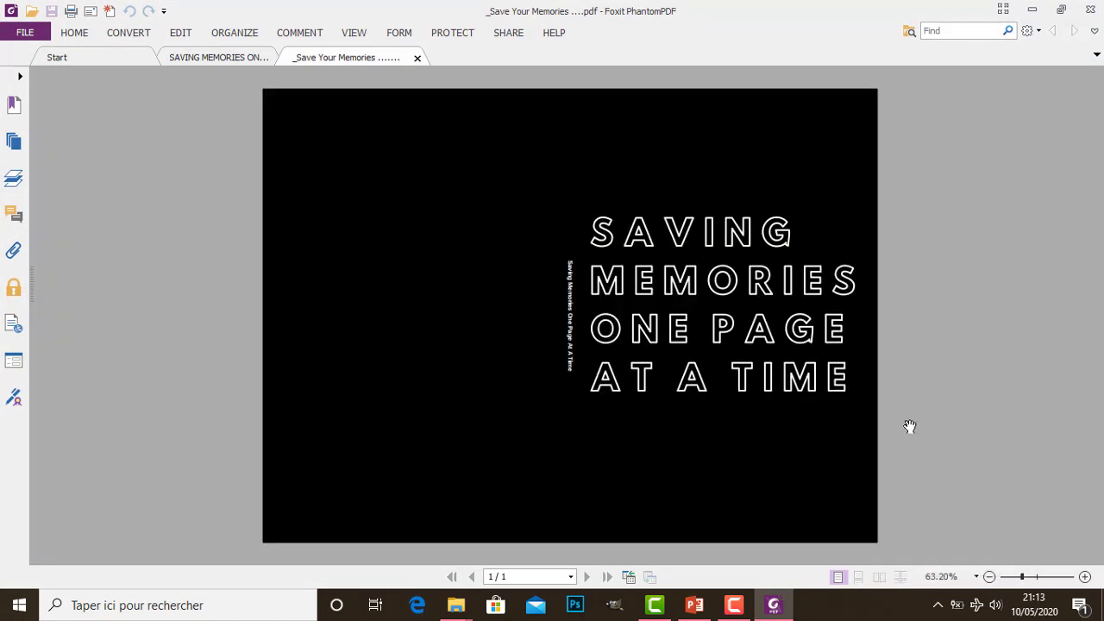
{"action": "left_click", "coordinate": [1088, 10]}
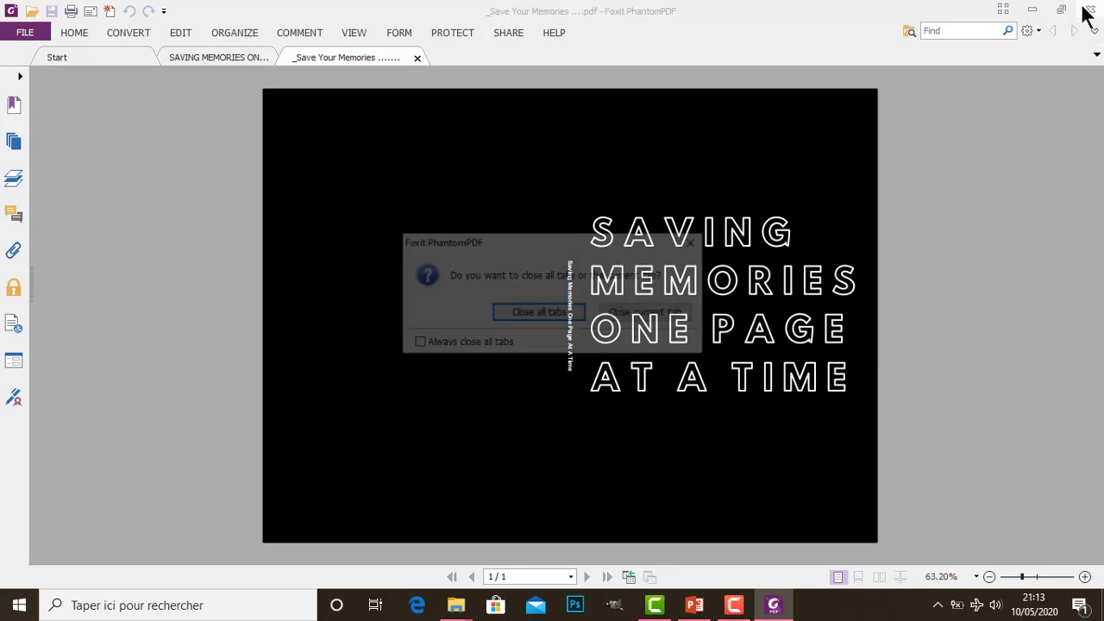
{"action": "left_click", "coordinate": [579, 313]}
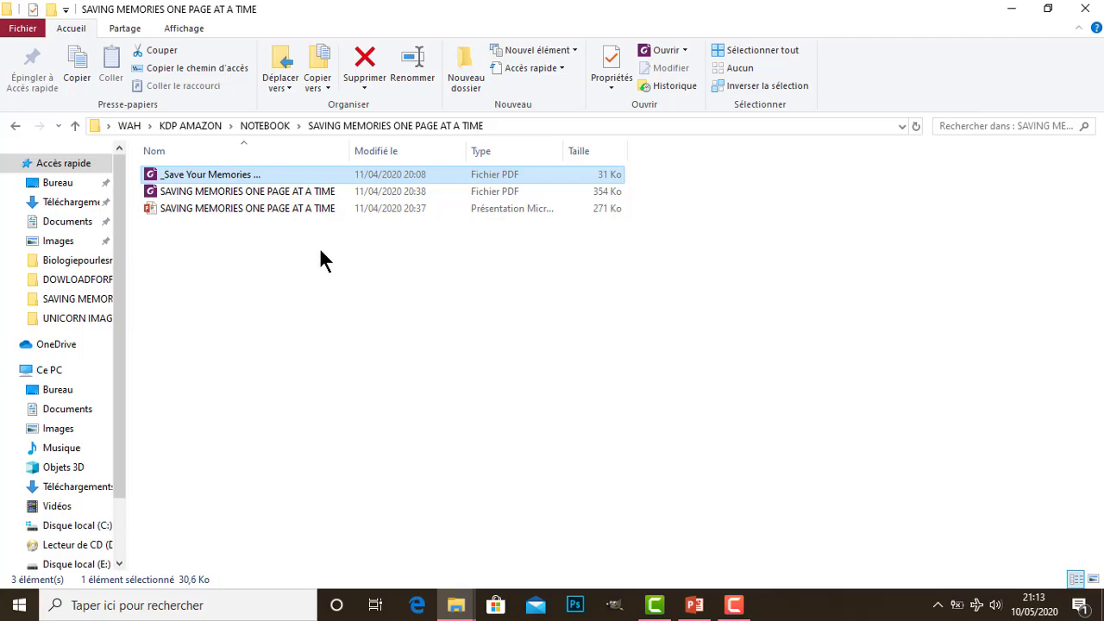